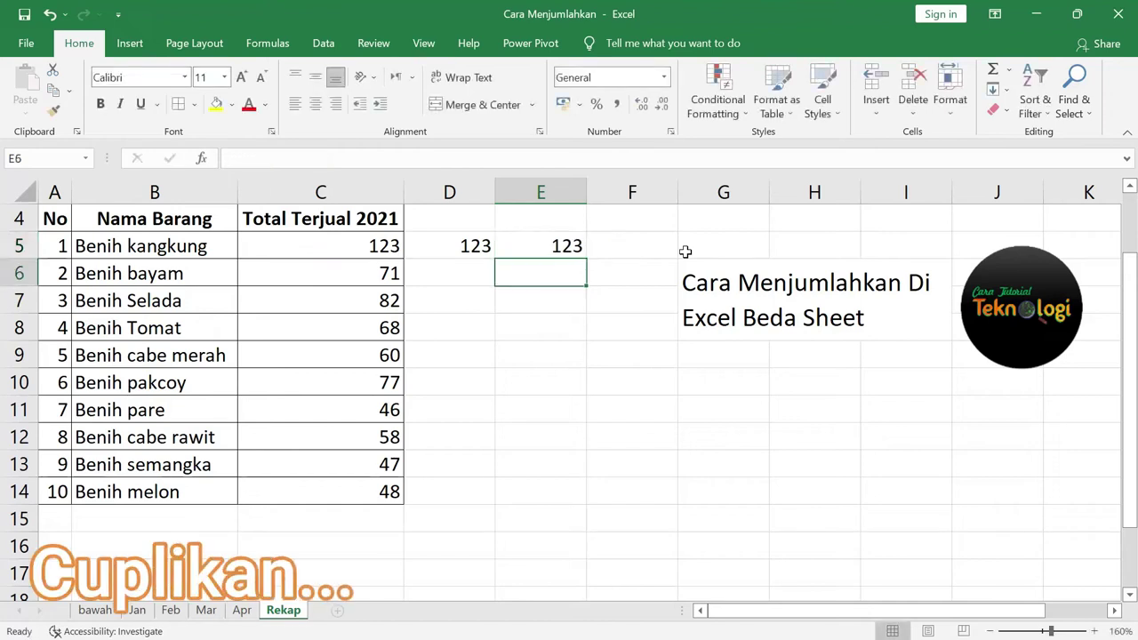
# Step: Copy D5's =SUM(Jan!D6;Feb!D6;Mar!D6;Apr!D6) down through D14
pyautogui.click(478, 245)
pyautogui.click(554, 244)
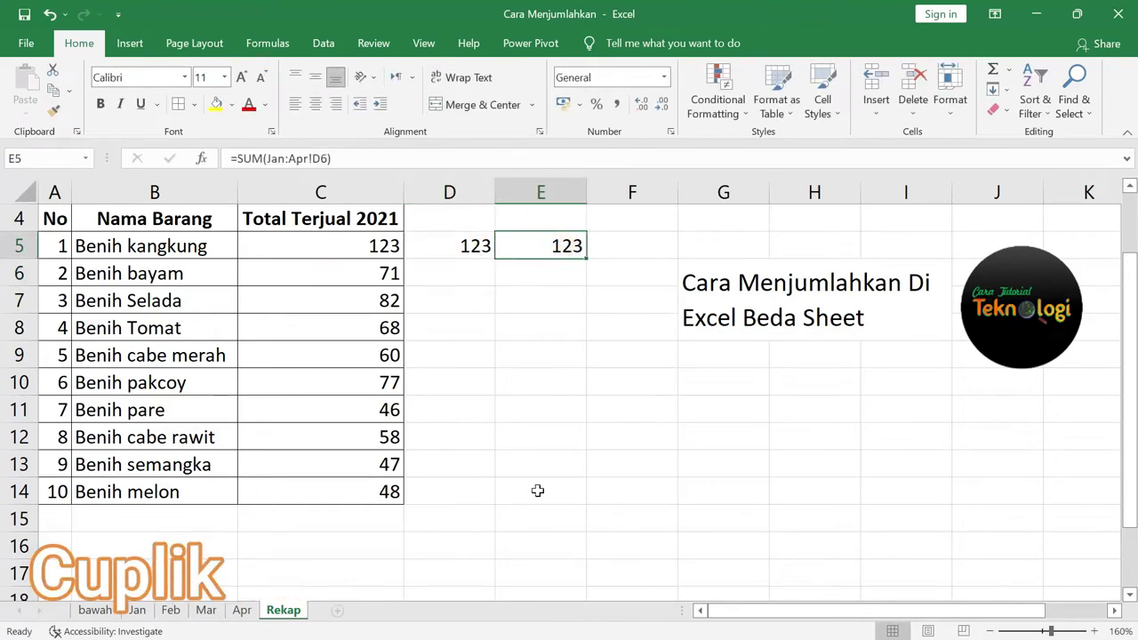
pyautogui.click(476, 255)
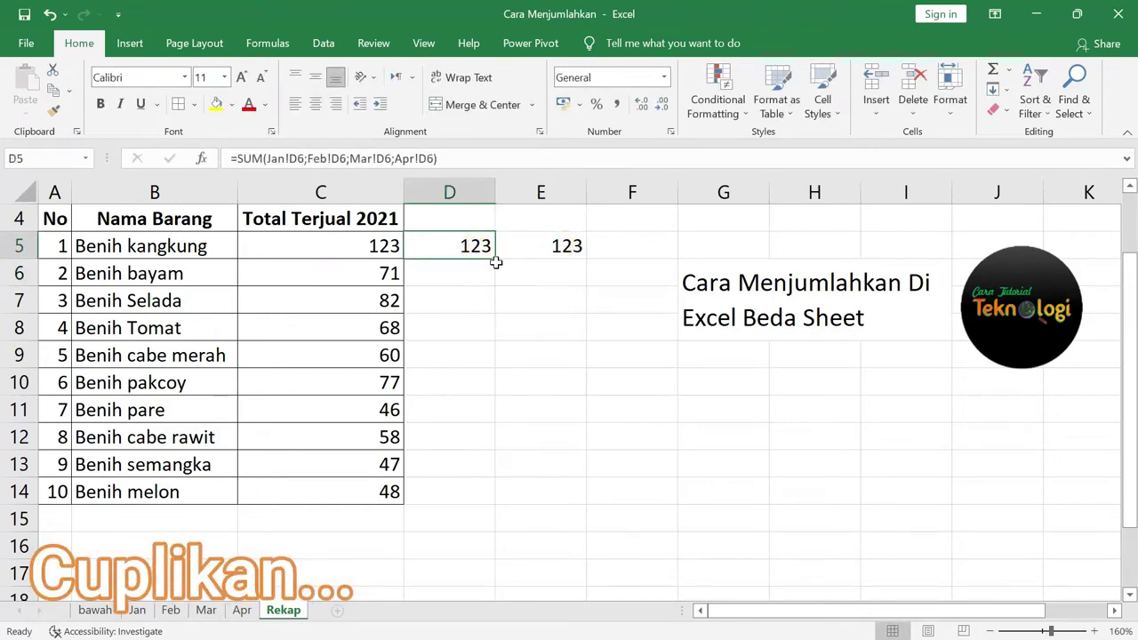
pyautogui.moveTo(497, 266); pyautogui.dragTo(482, 495)
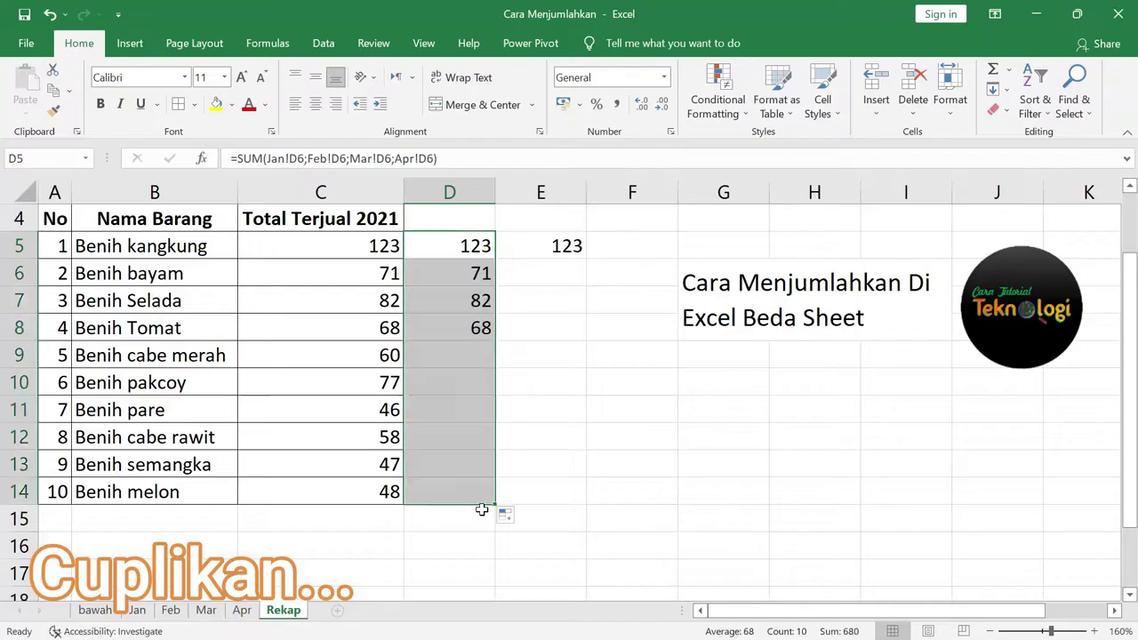
pyautogui.click(386, 278)
pyautogui.click(478, 272)
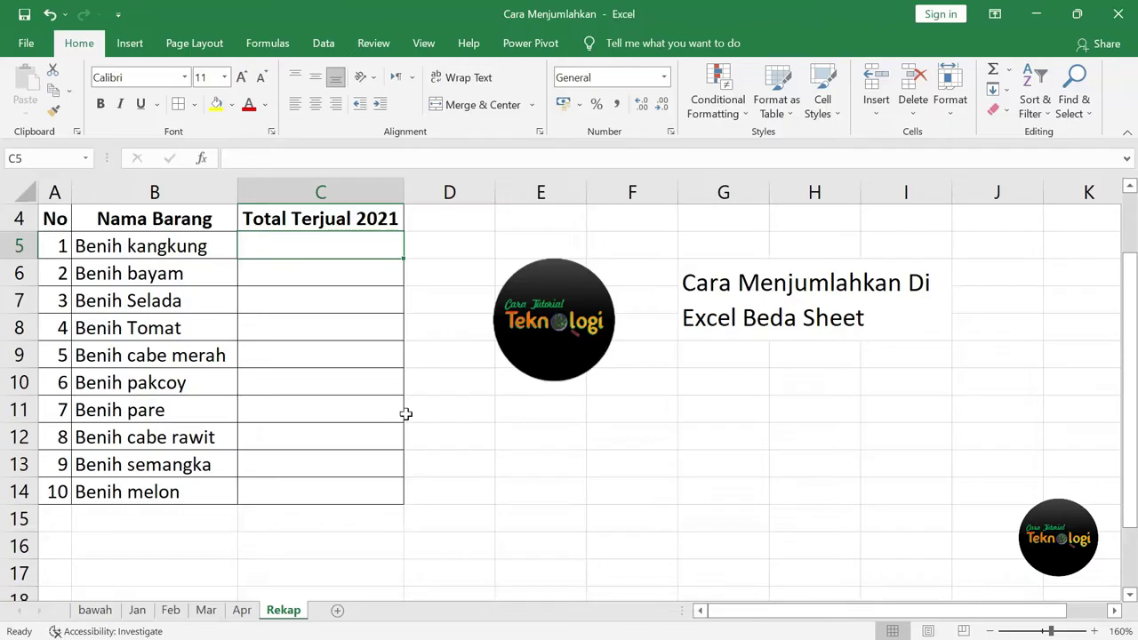
# Step: Review the Jan, Feb, Mar and Apr sales sheets
pyautogui.click(137, 612)
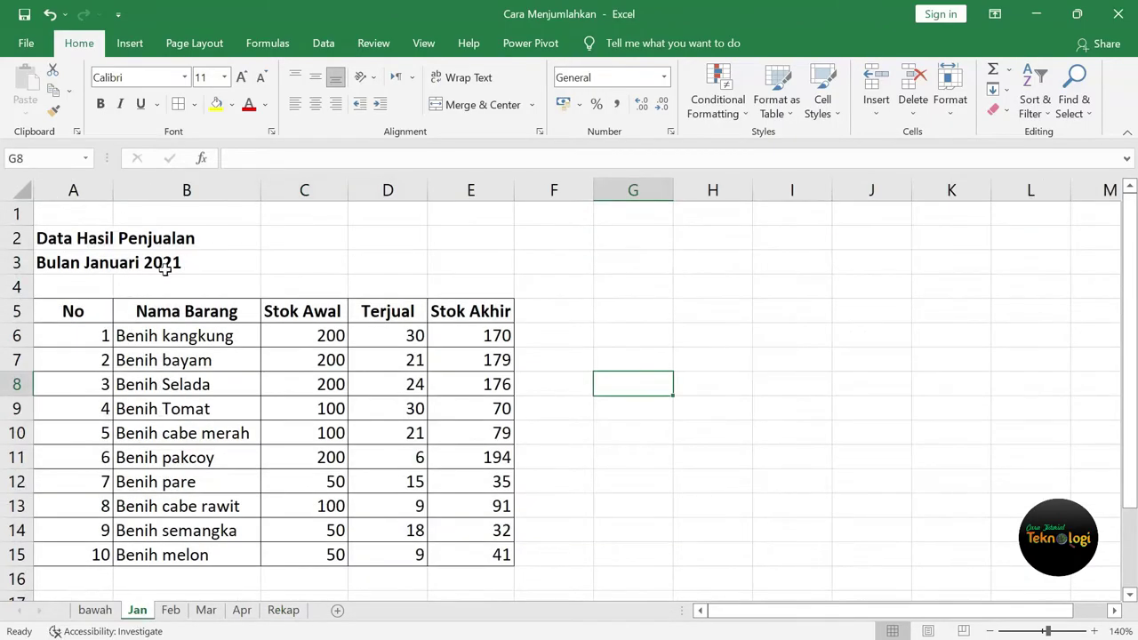
pyautogui.click(171, 611)
pyautogui.click(204, 612)
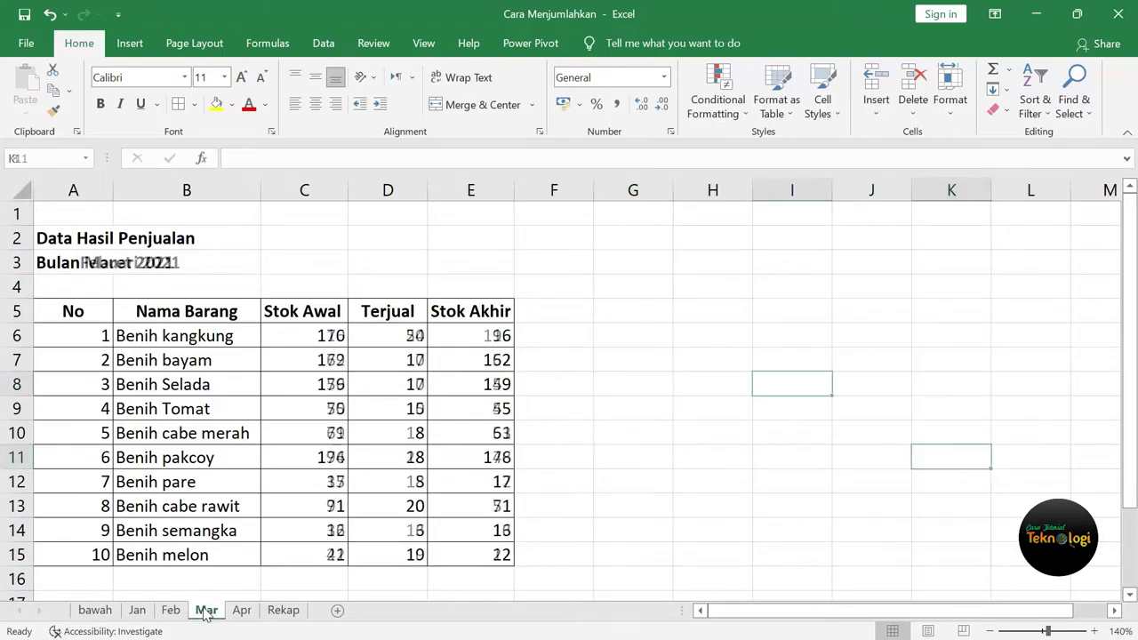
pyautogui.click(242, 611)
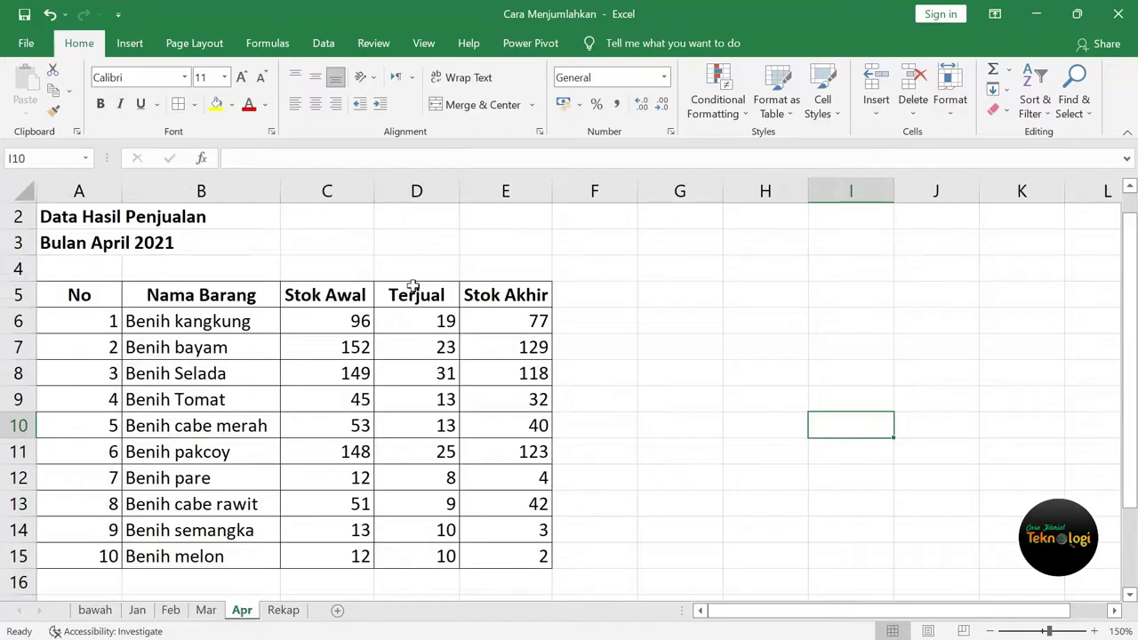
# Step: Back on Rekap, move the round logo up beside the title
pyautogui.click(283, 611)
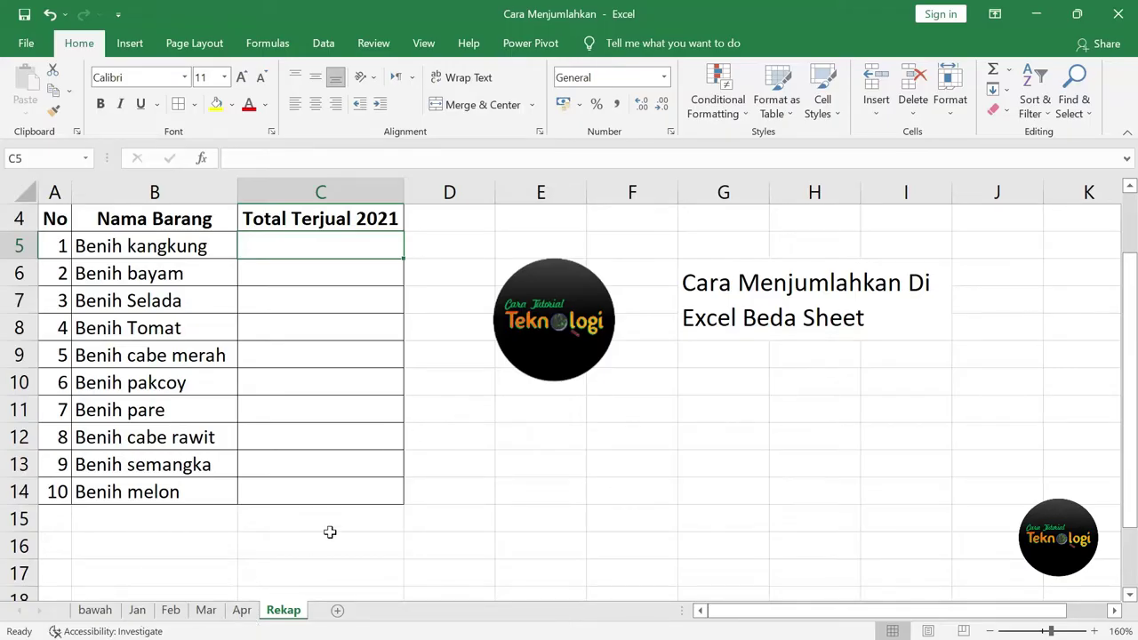
pyautogui.moveTo(552, 334); pyautogui.dragTo(601, 320)
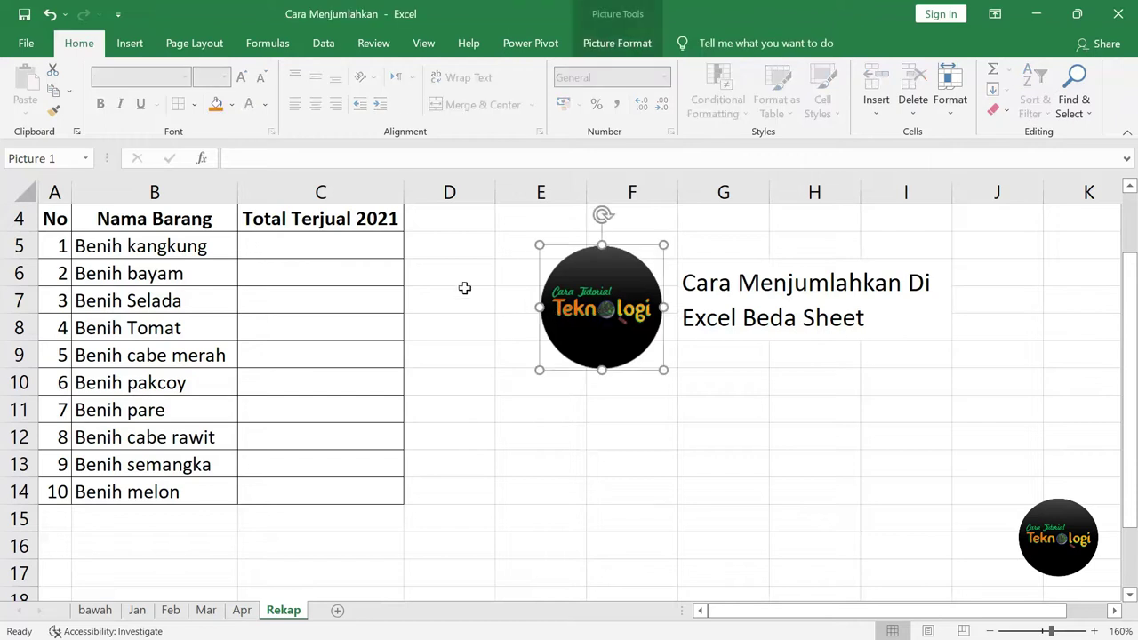
pyautogui.click(359, 249)
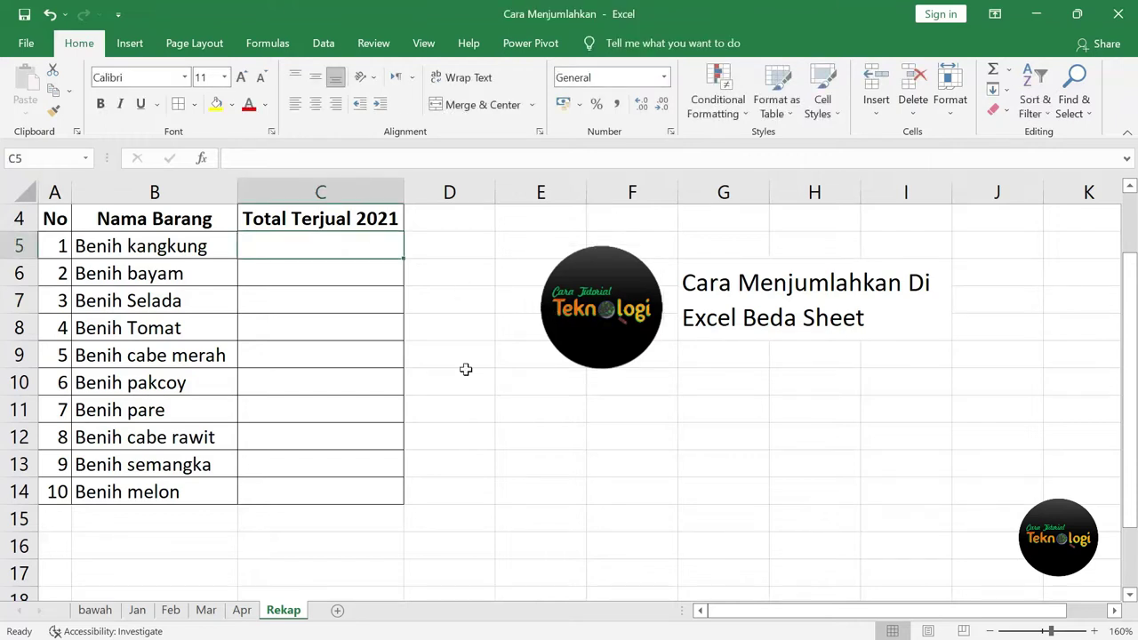
# Step: Build =Jan!D6+Feb!D6+Mar!D6+Apr!D6 in C5 for Benih kangkung's total
pyautogui.write('=')
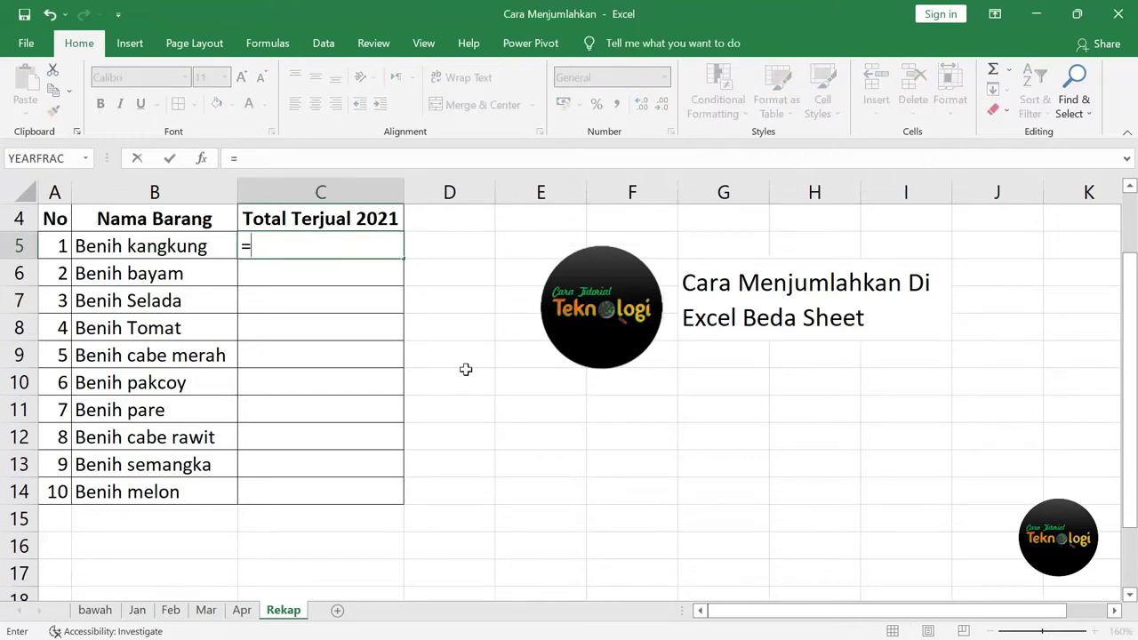
pyautogui.click(137, 612)
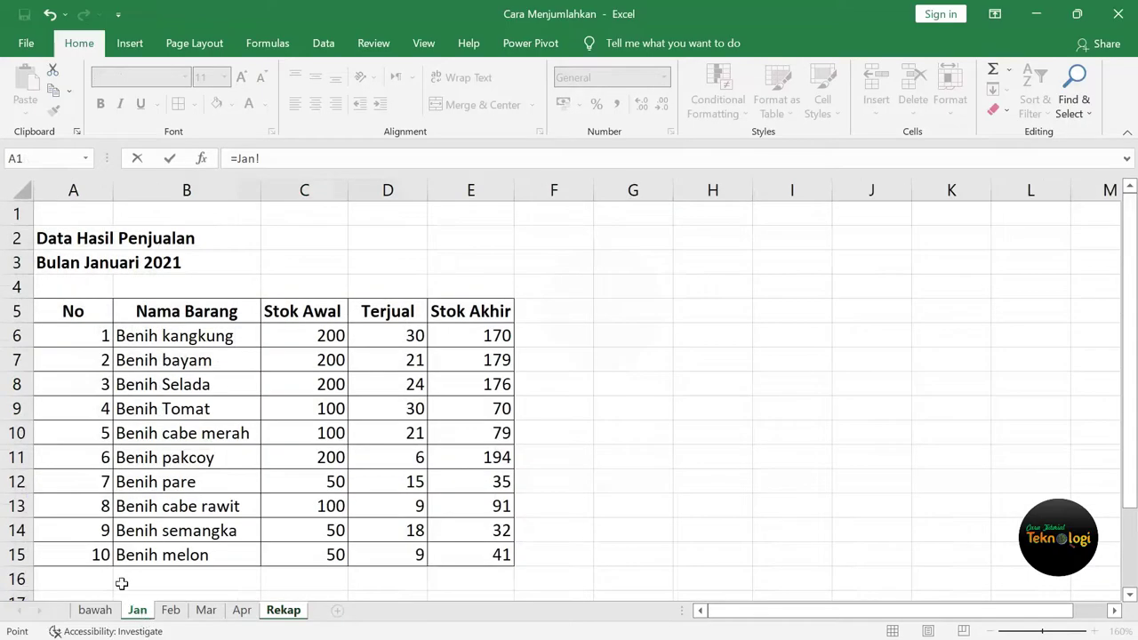
pyautogui.click(407, 334)
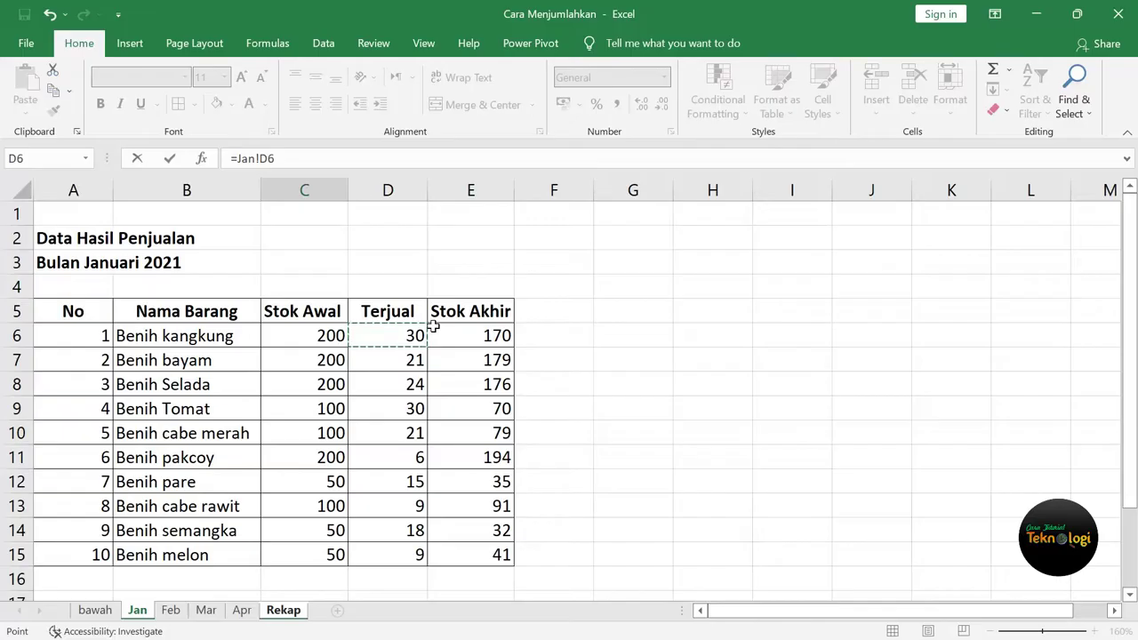
pyautogui.write('+')
pyautogui.click(171, 612)
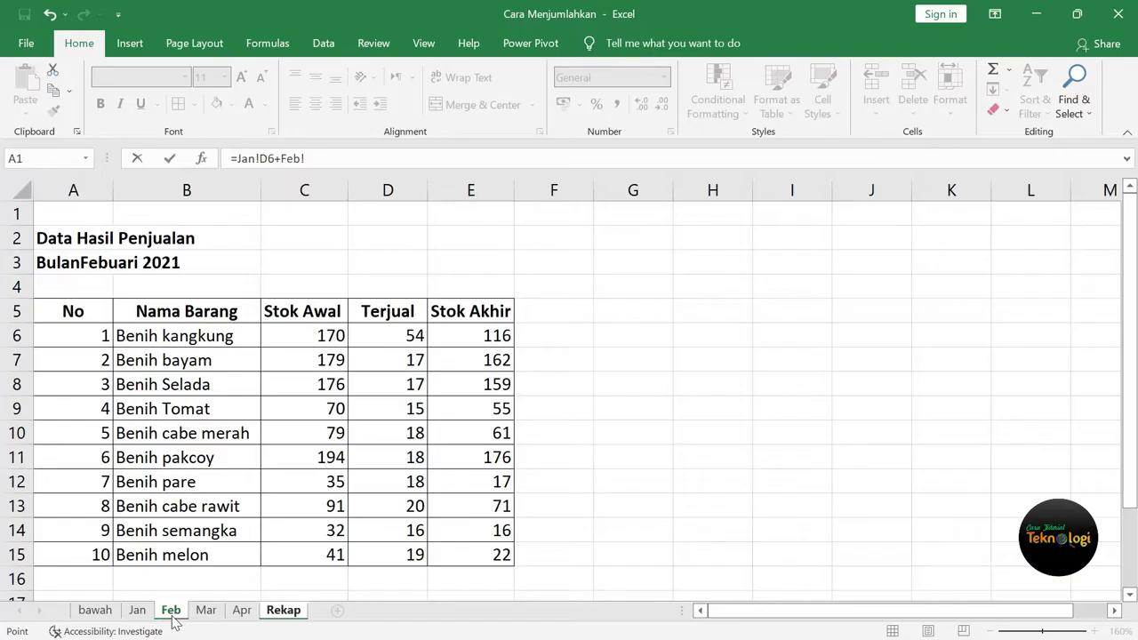
pyautogui.click(396, 337)
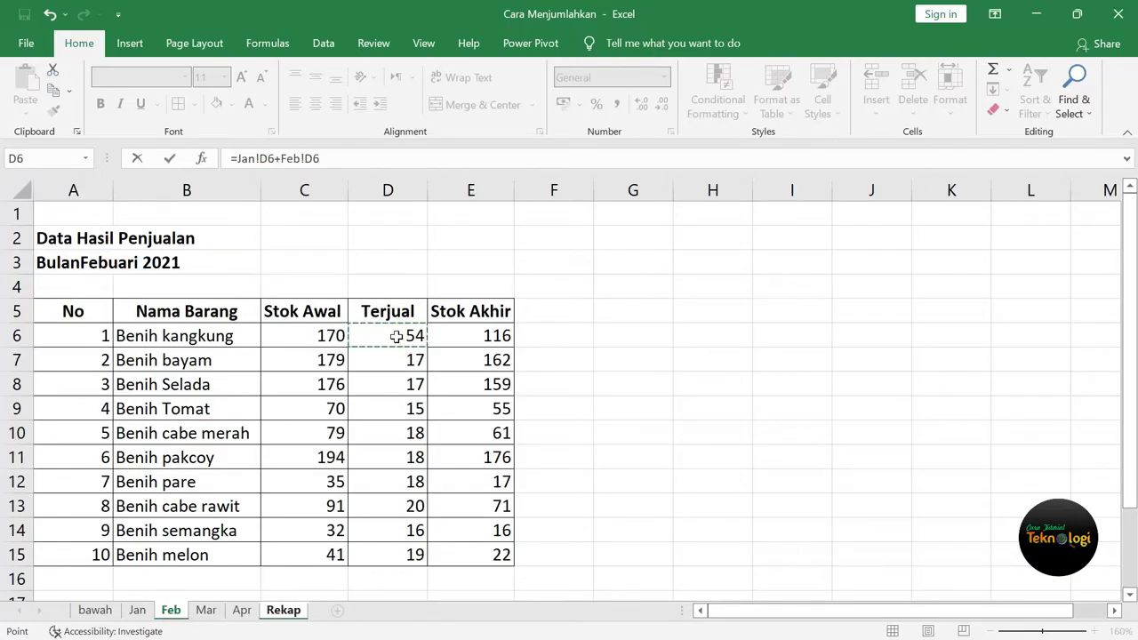
pyautogui.write('+')
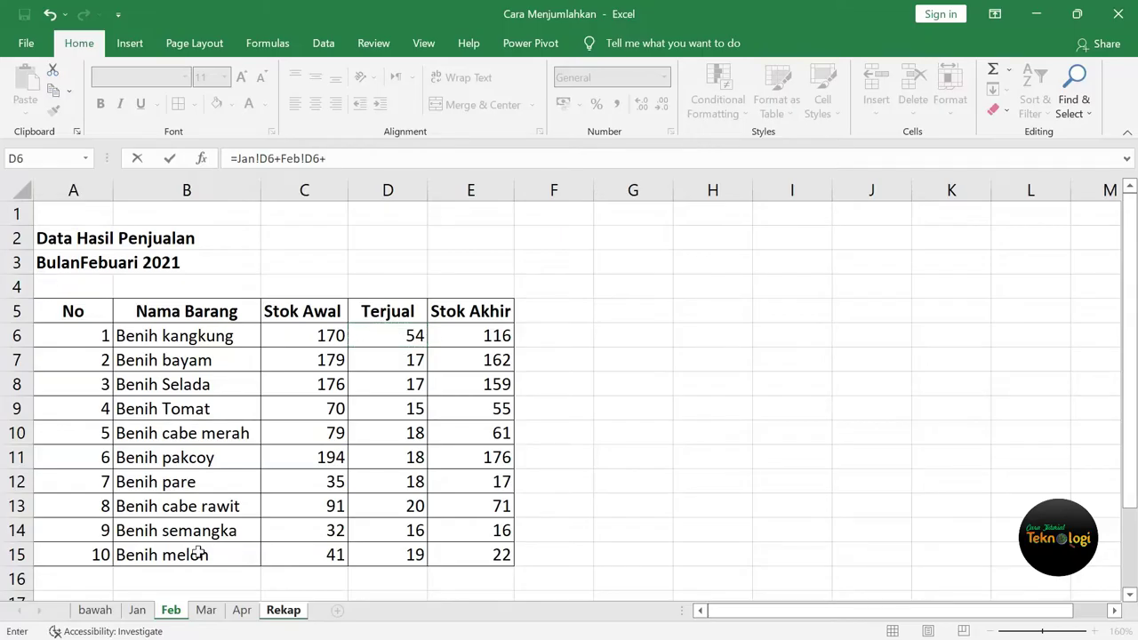
pyautogui.click(207, 611)
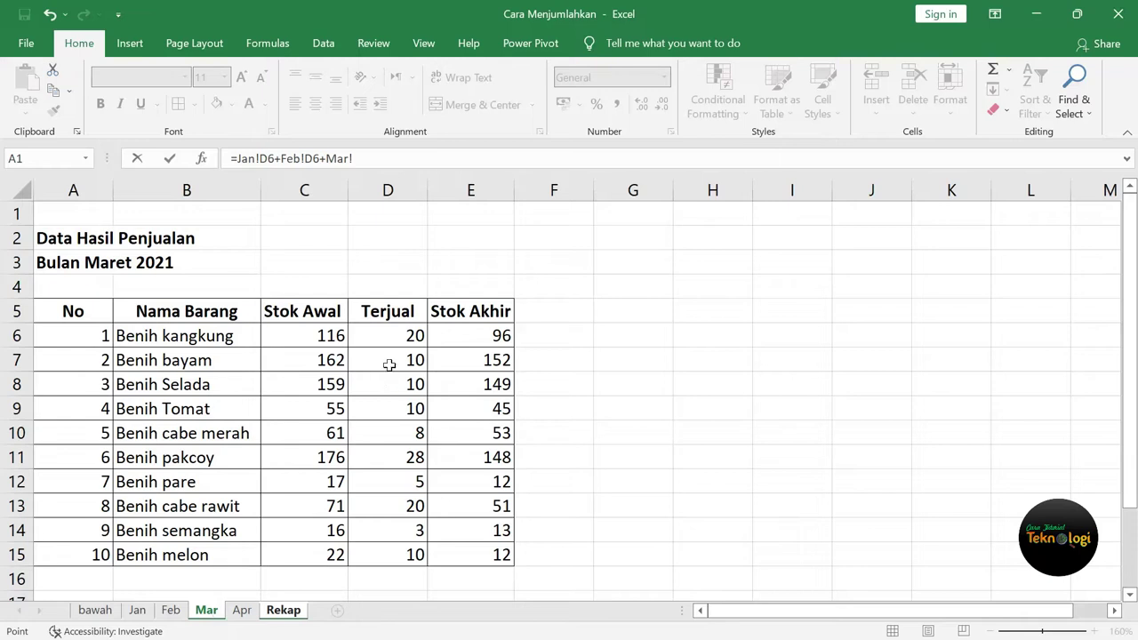
pyautogui.click(390, 337)
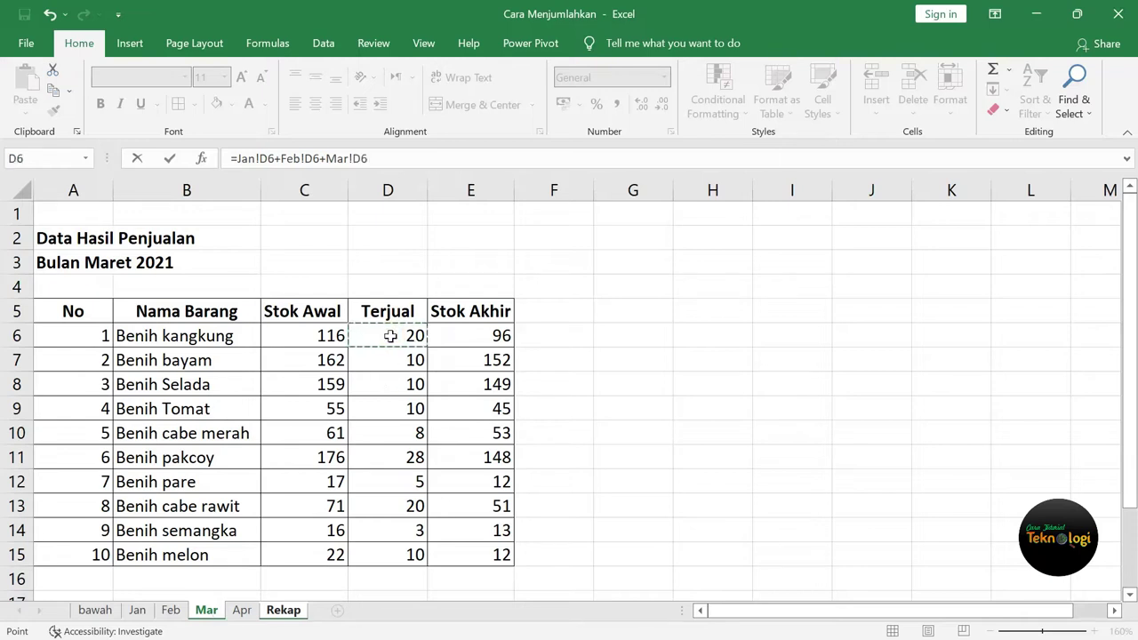
pyautogui.write('+')
pyautogui.click(241, 611)
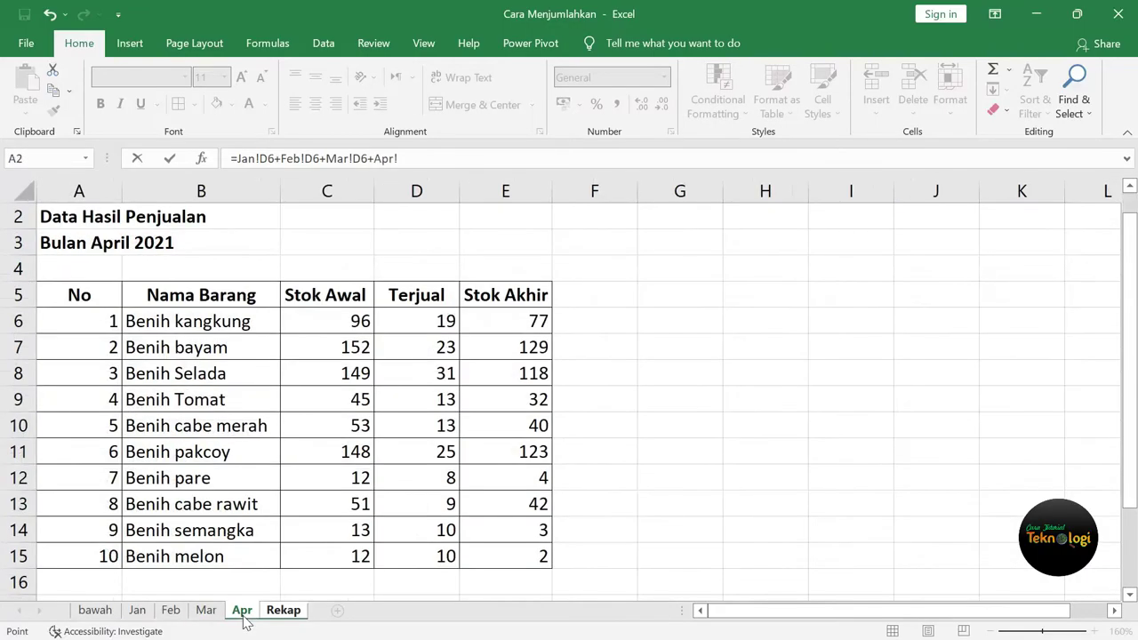
pyautogui.click(433, 318)
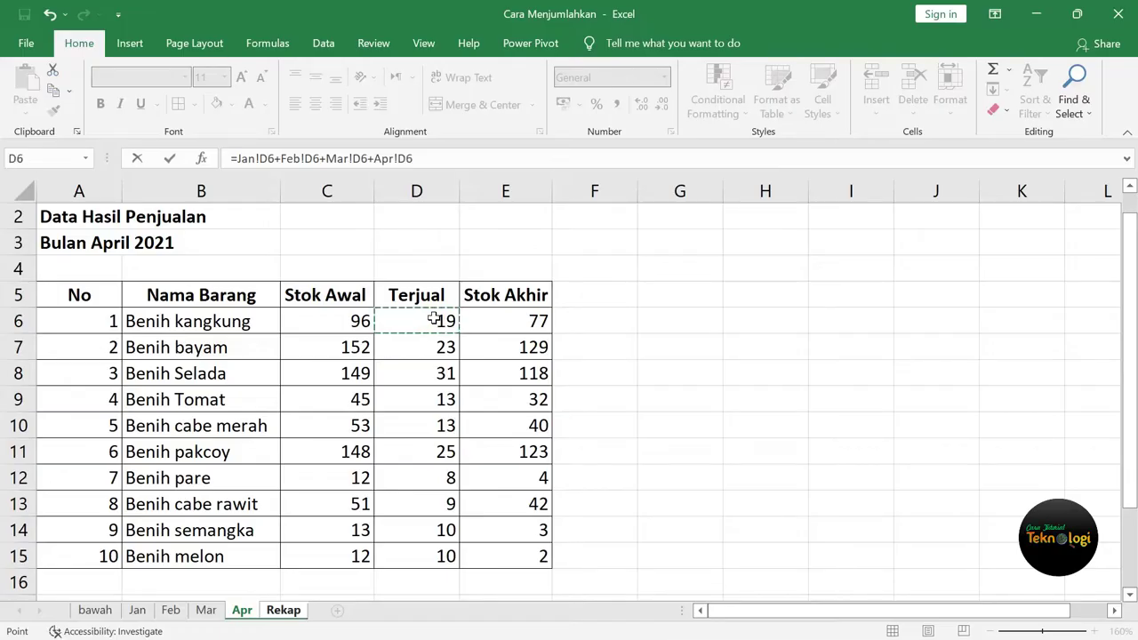
pyautogui.press('Return')
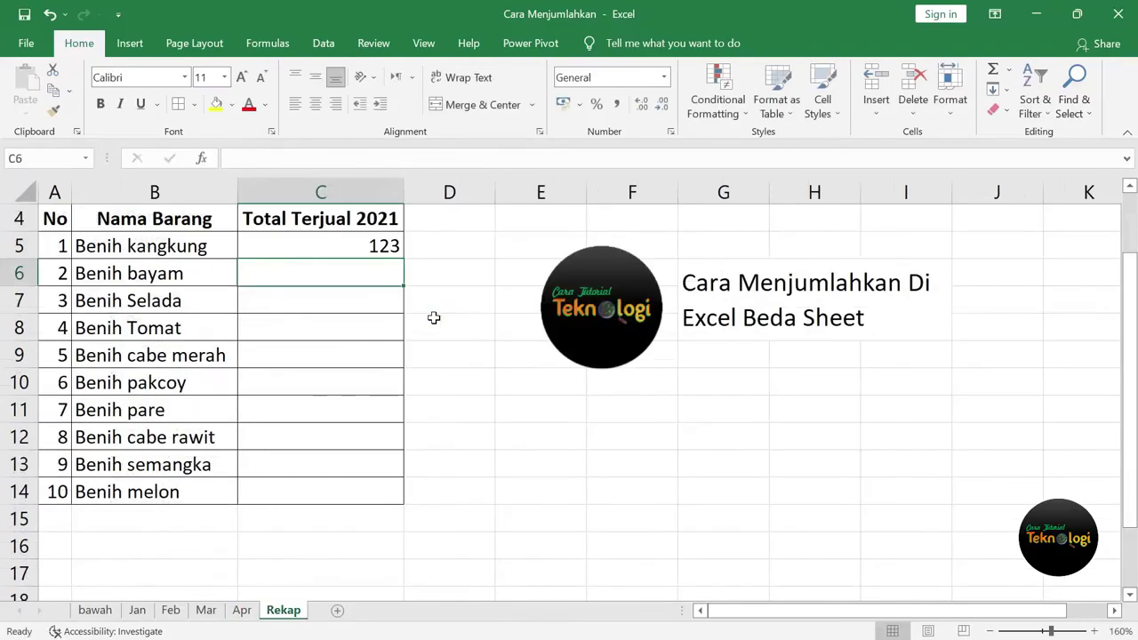
pyautogui.click(373, 241)
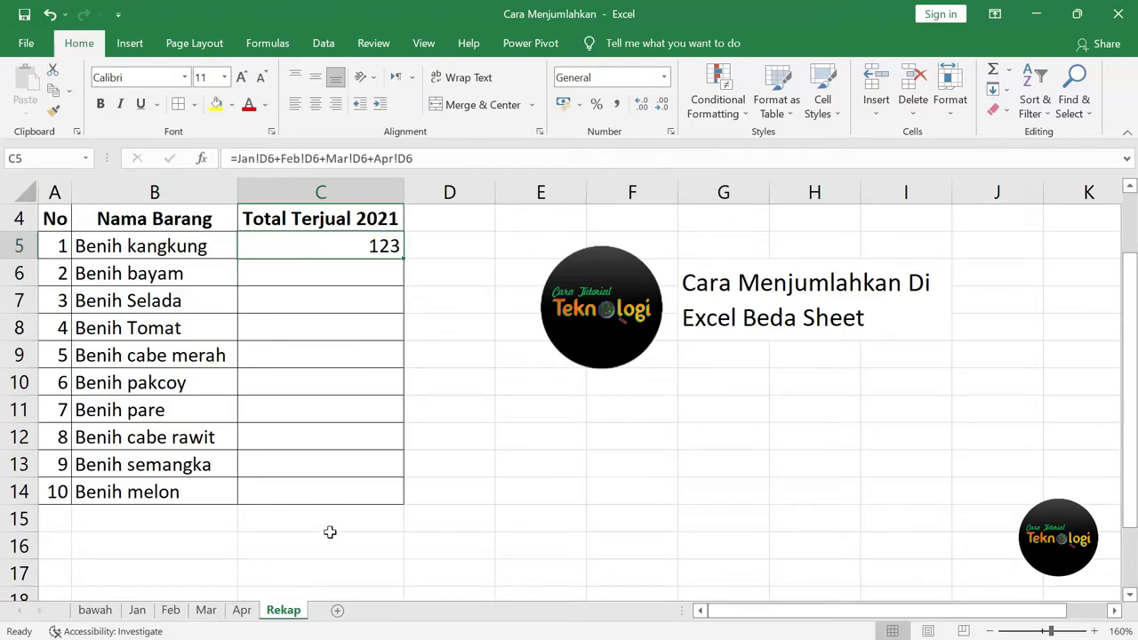
pyautogui.moveTo(405, 263); pyautogui.dragTo(405, 494)
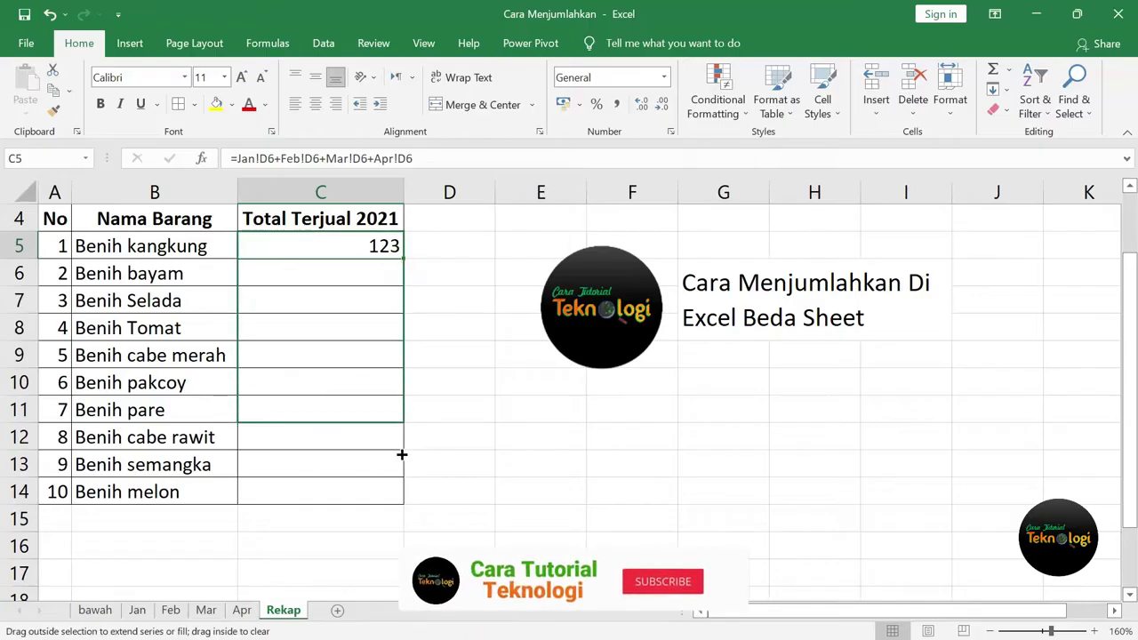
pyautogui.click(564, 492)
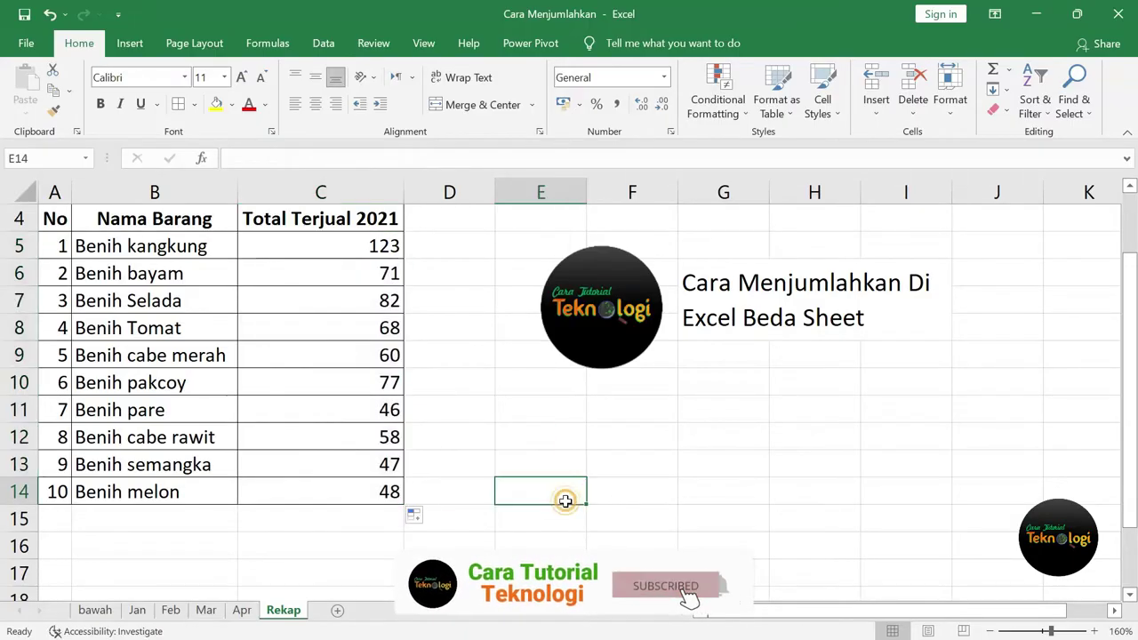
pyautogui.click(389, 252)
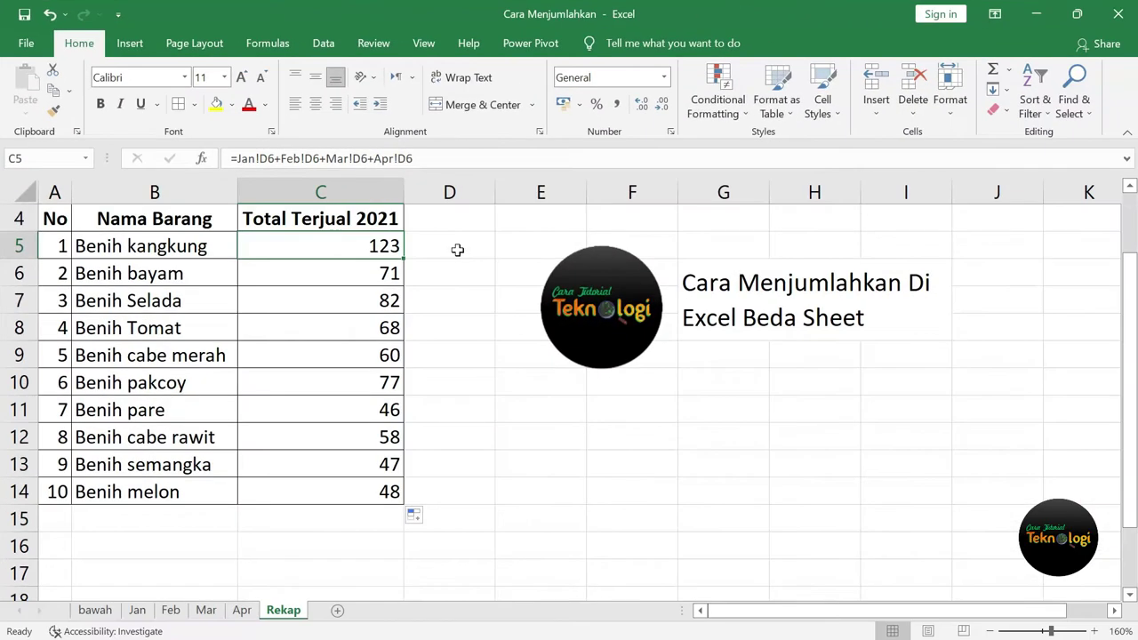
pyautogui.click(457, 250)
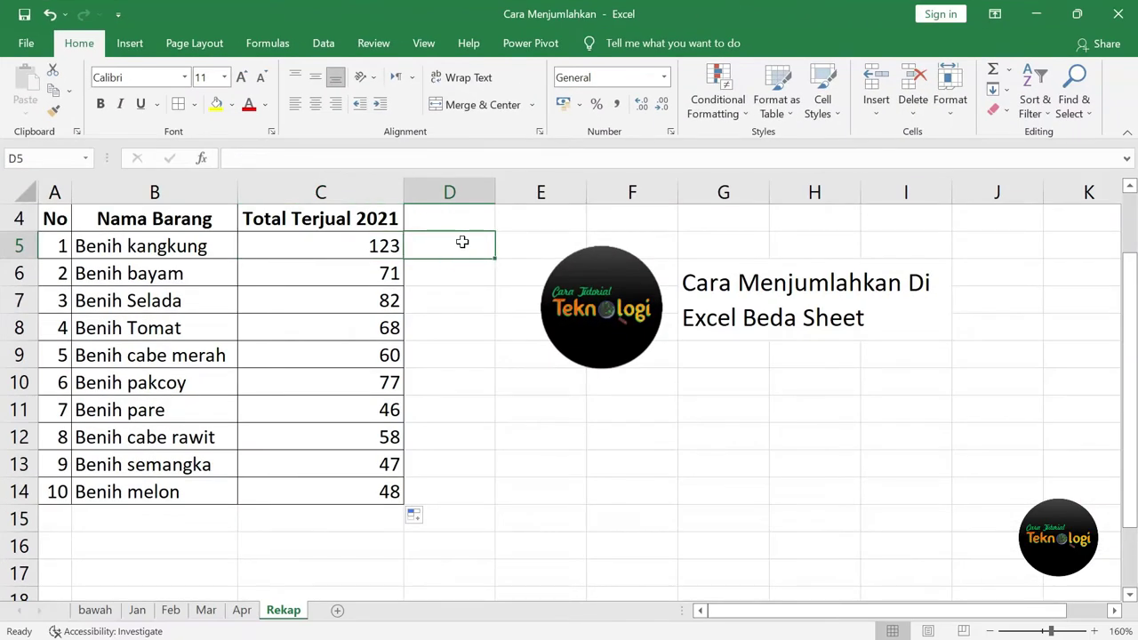
# Step: Start a SUM in D5 referencing D6 on the Jan and Feb sheets
pyautogui.write('=')
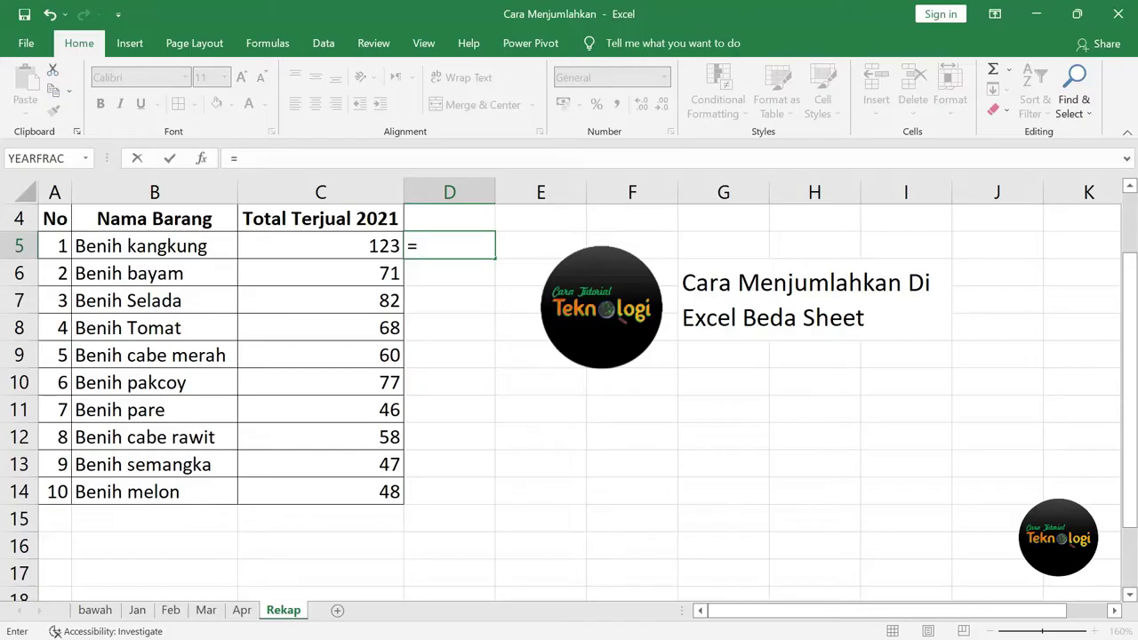
pyautogui.write('sum')
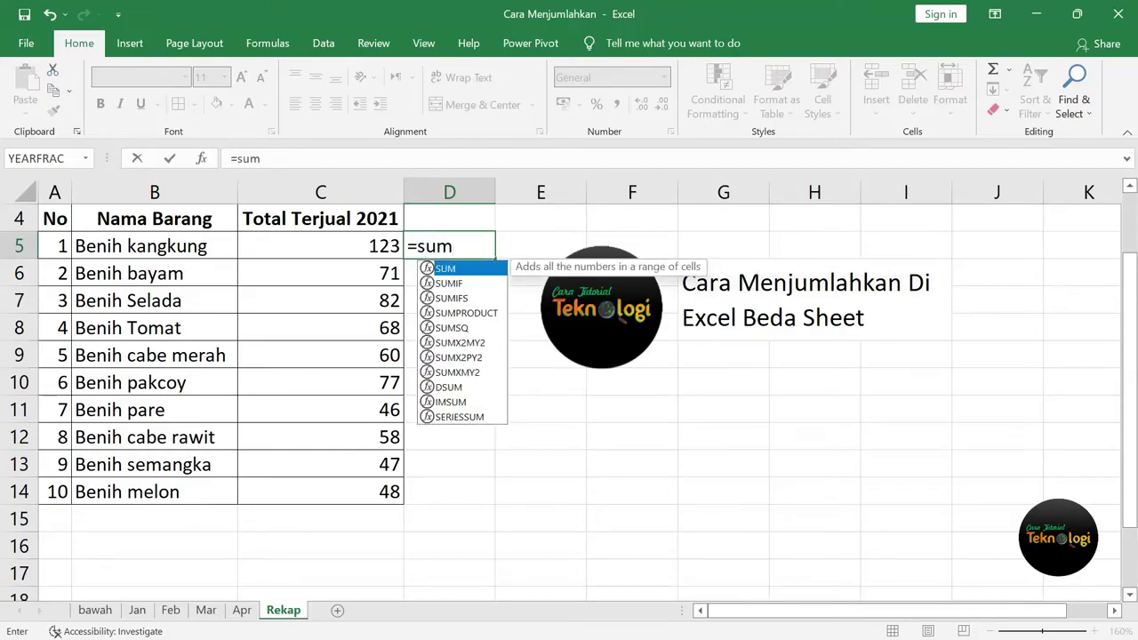
pyautogui.write('(')
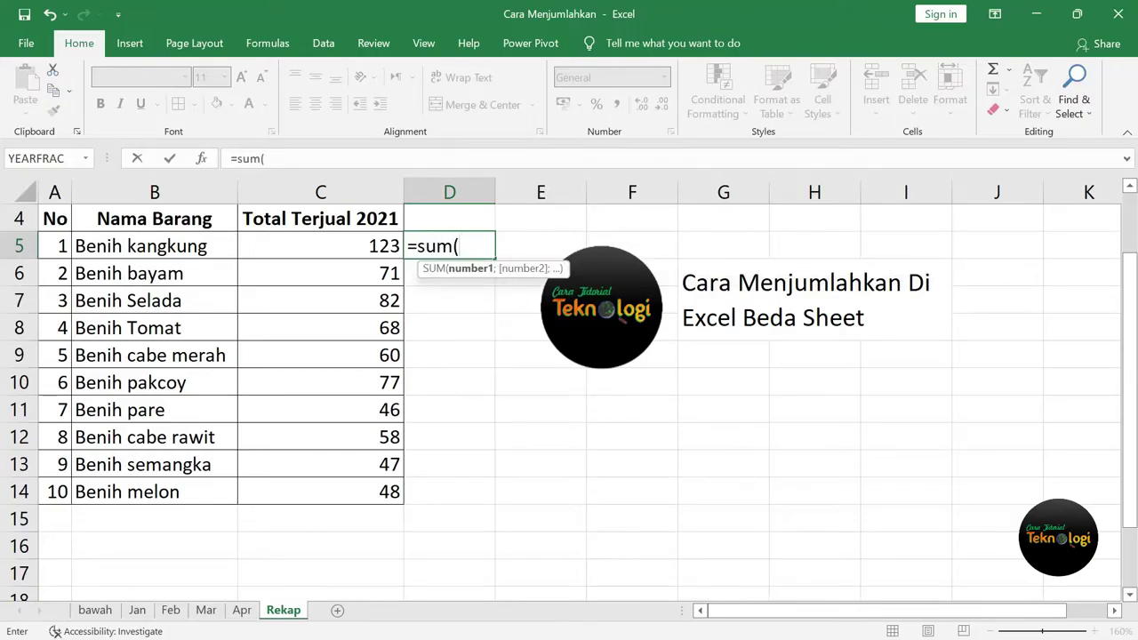
pyautogui.click(138, 611)
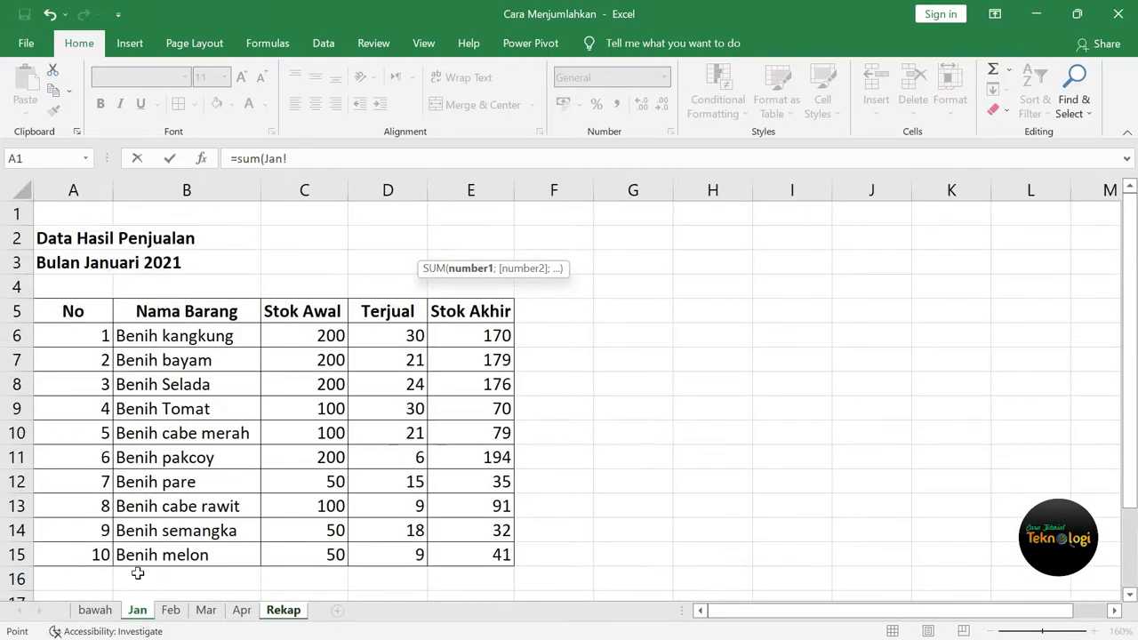
pyautogui.click(391, 338)
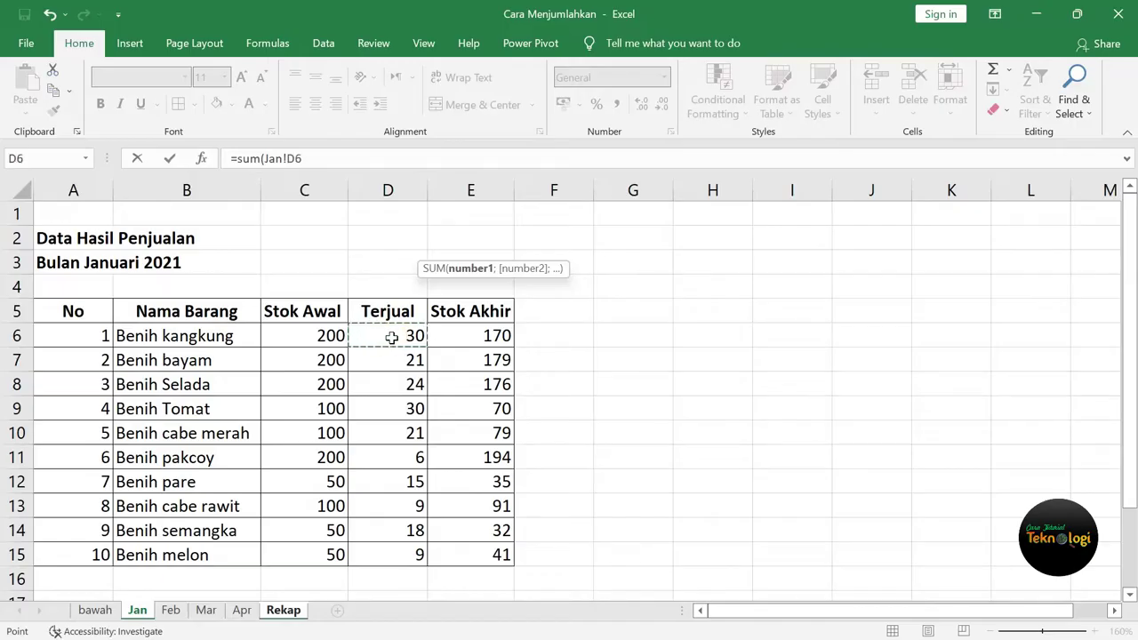
pyautogui.write(';')
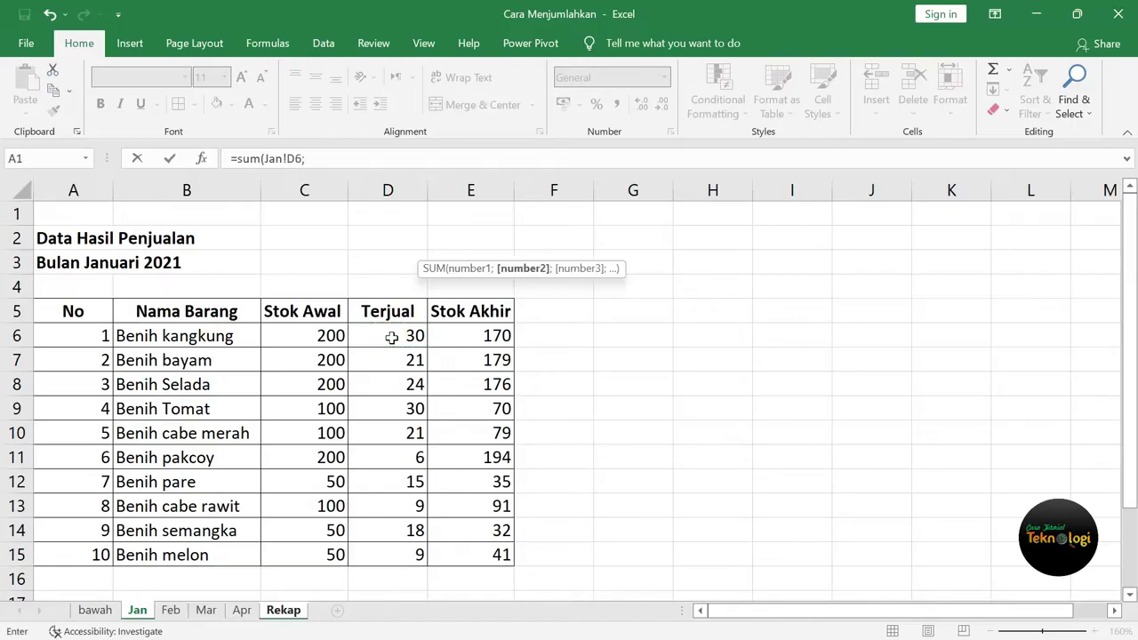
pyautogui.click(170, 610)
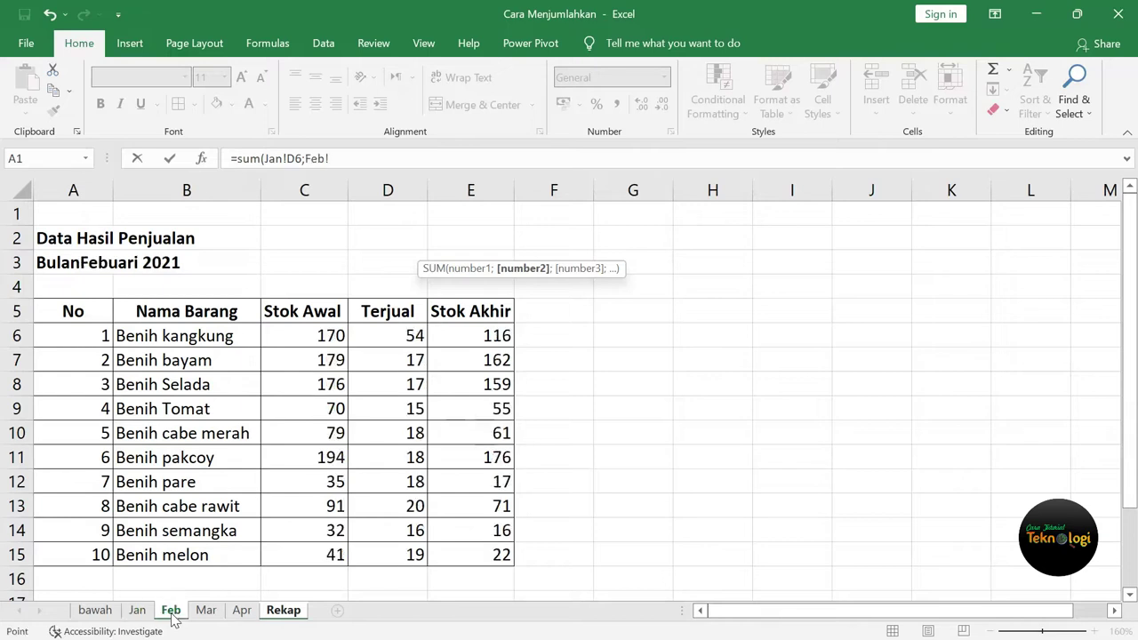
pyautogui.click(383, 337)
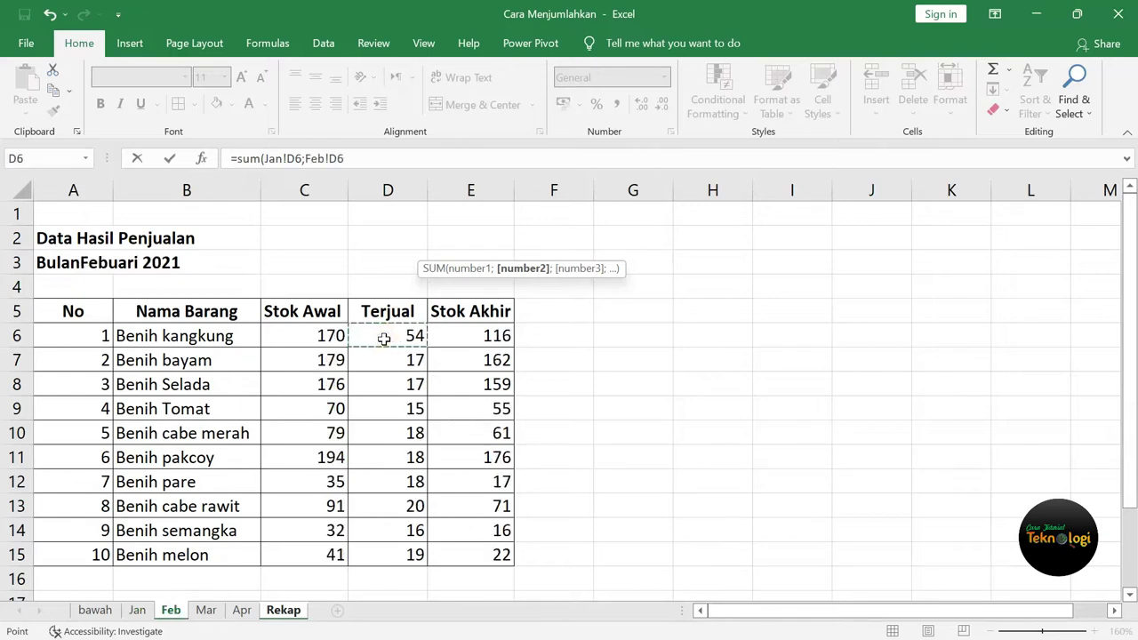
pyautogui.write(';')
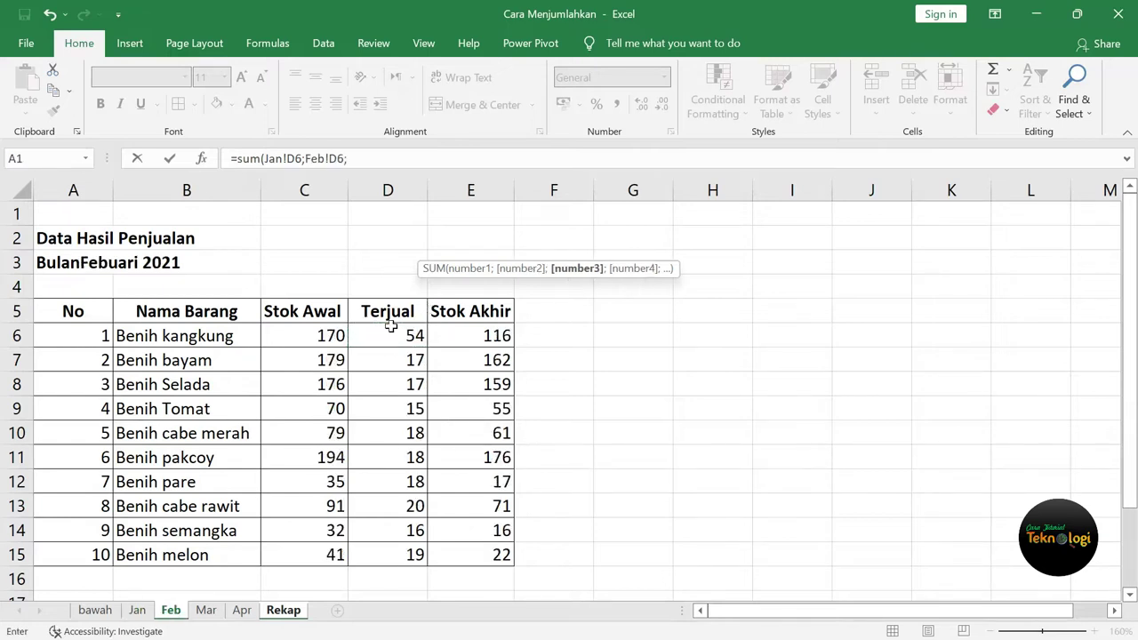
# Step: Add the Mar and Apr D6 references and commit the SUM, giving 123
pyautogui.click(206, 612)
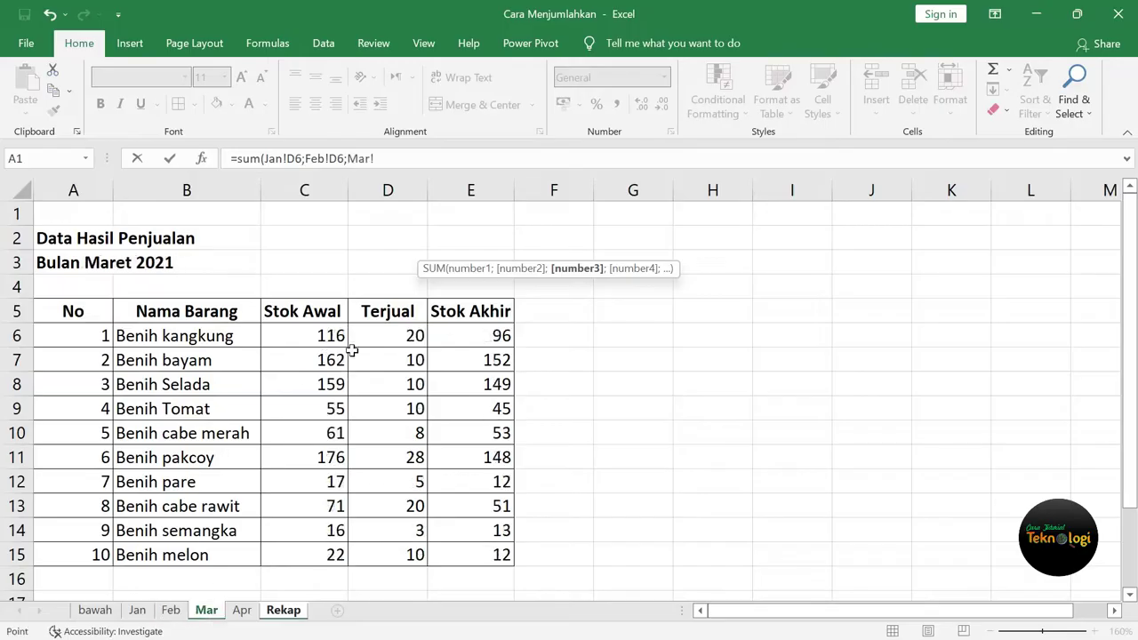
pyautogui.click(399, 334)
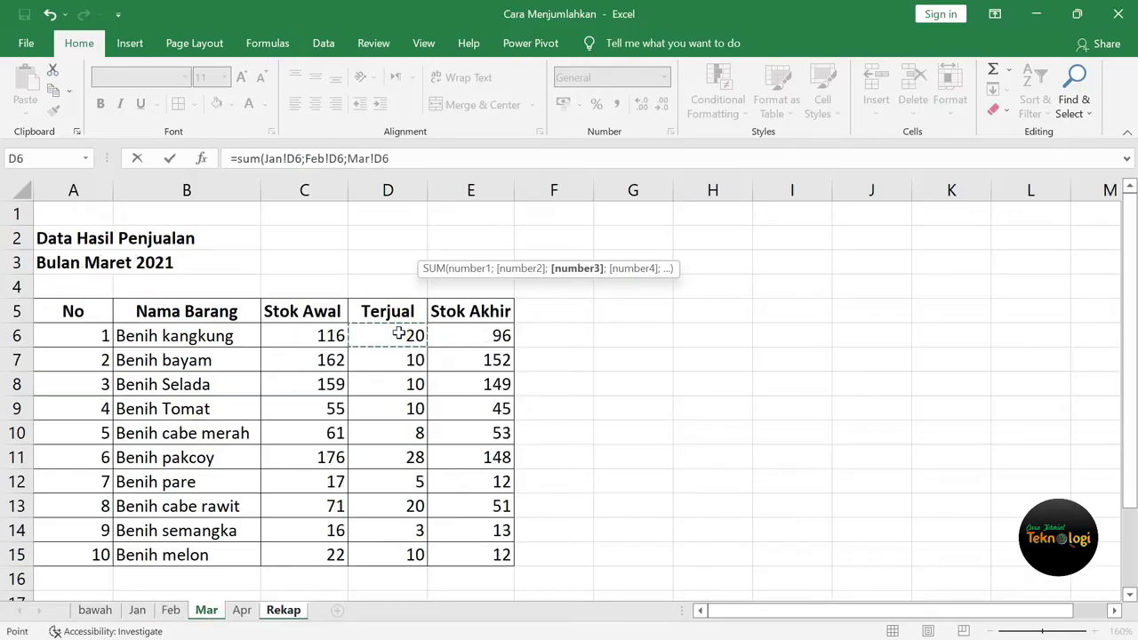
pyautogui.write(';')
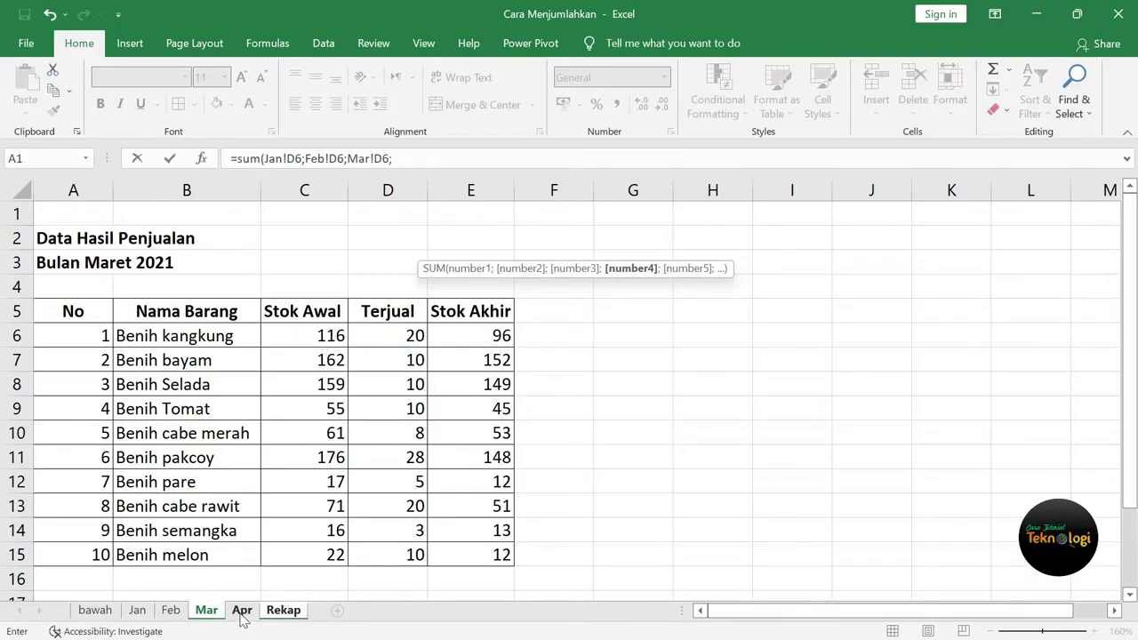
pyautogui.click(242, 612)
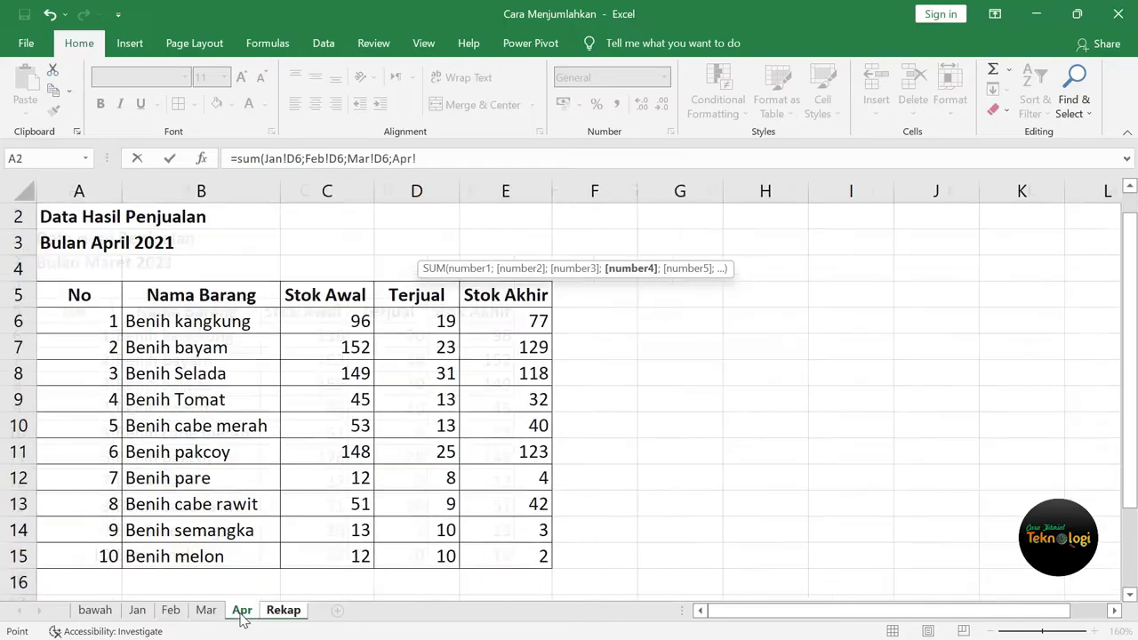
pyautogui.click(426, 322)
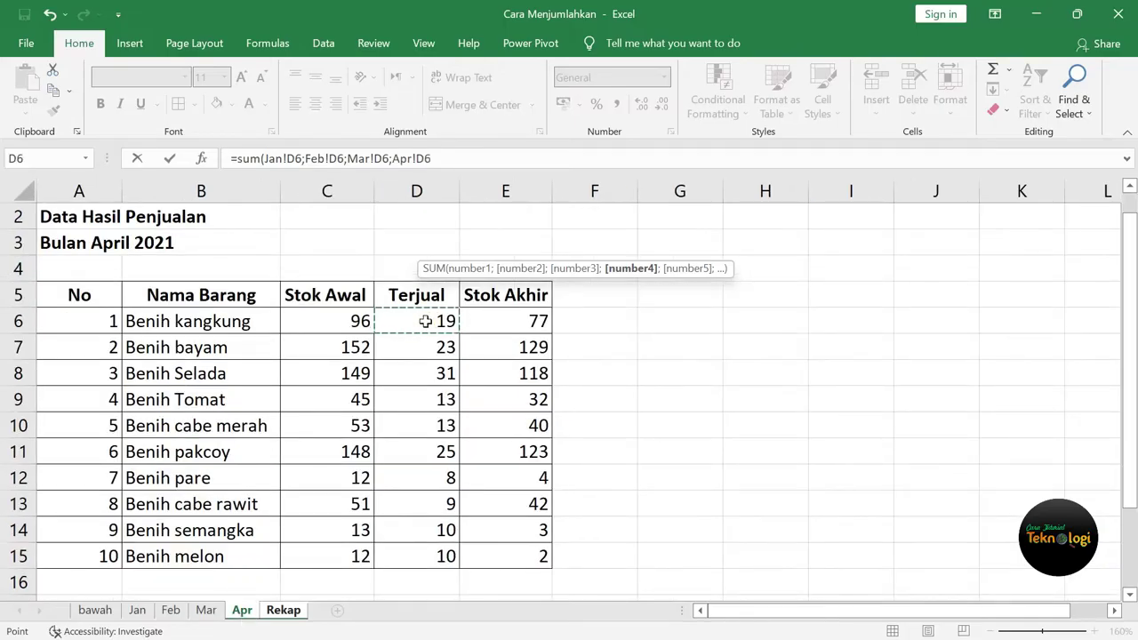
pyautogui.write(')')
pyautogui.press('Return')
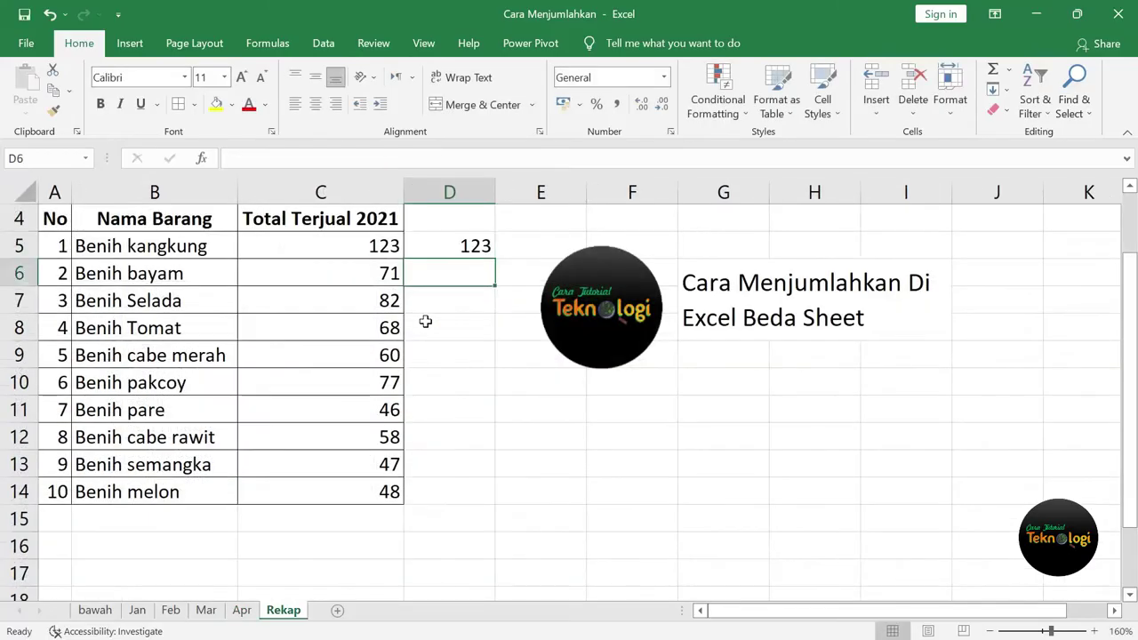
# Step: Compare D5 with C5's formula and move the logo over to column J
pyautogui.click(457, 246)
pyautogui.click(362, 238)
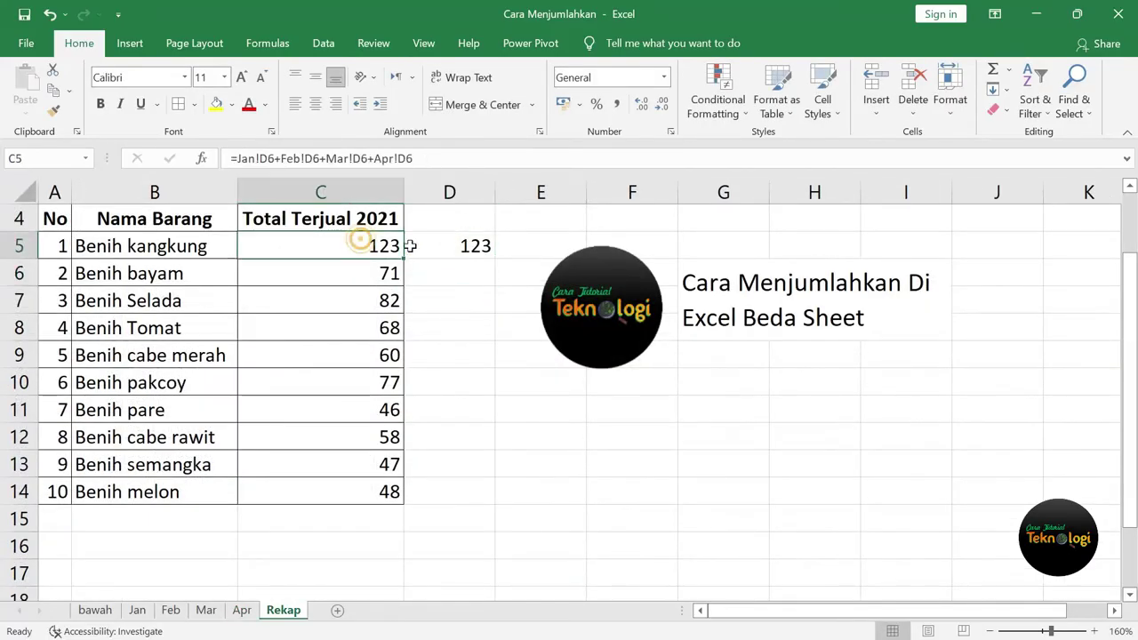
pyautogui.click(466, 246)
pyautogui.moveTo(602, 307); pyautogui.dragTo(1022, 306)
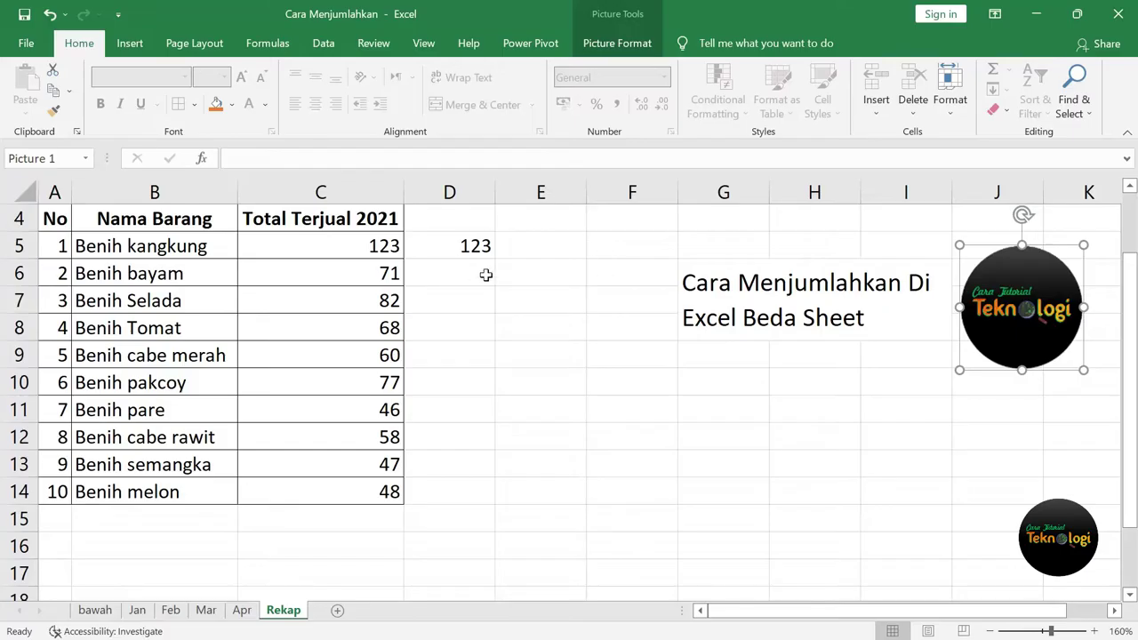
pyautogui.click(554, 246)
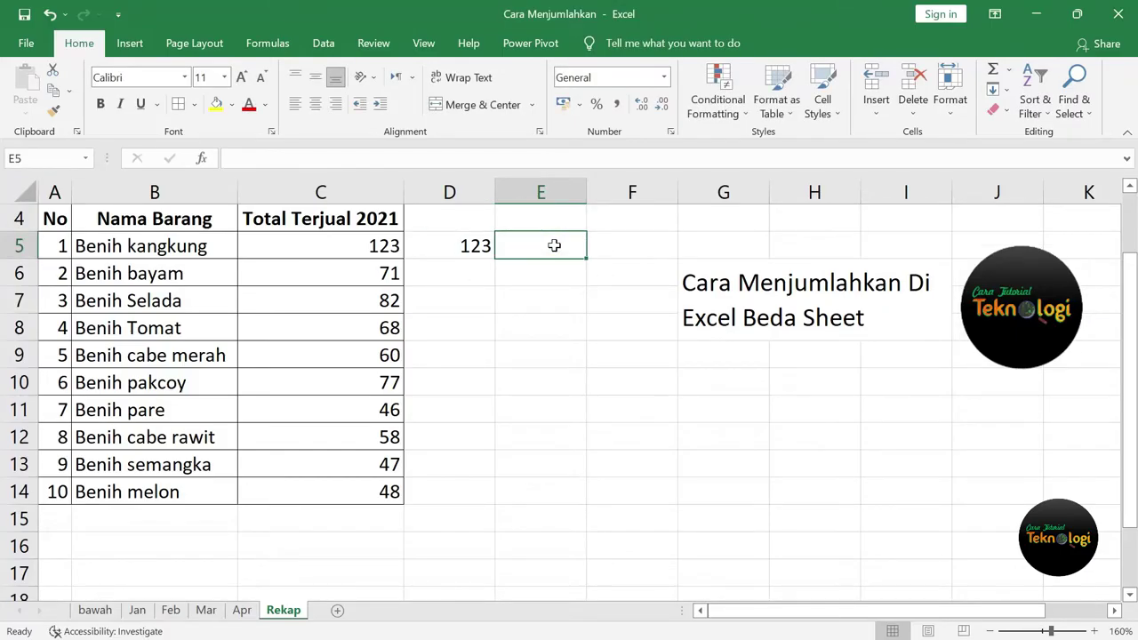
# Step: Begin a 3D SUM in E5 spanning the Jan:Apr sheet range
pyautogui.write('=')
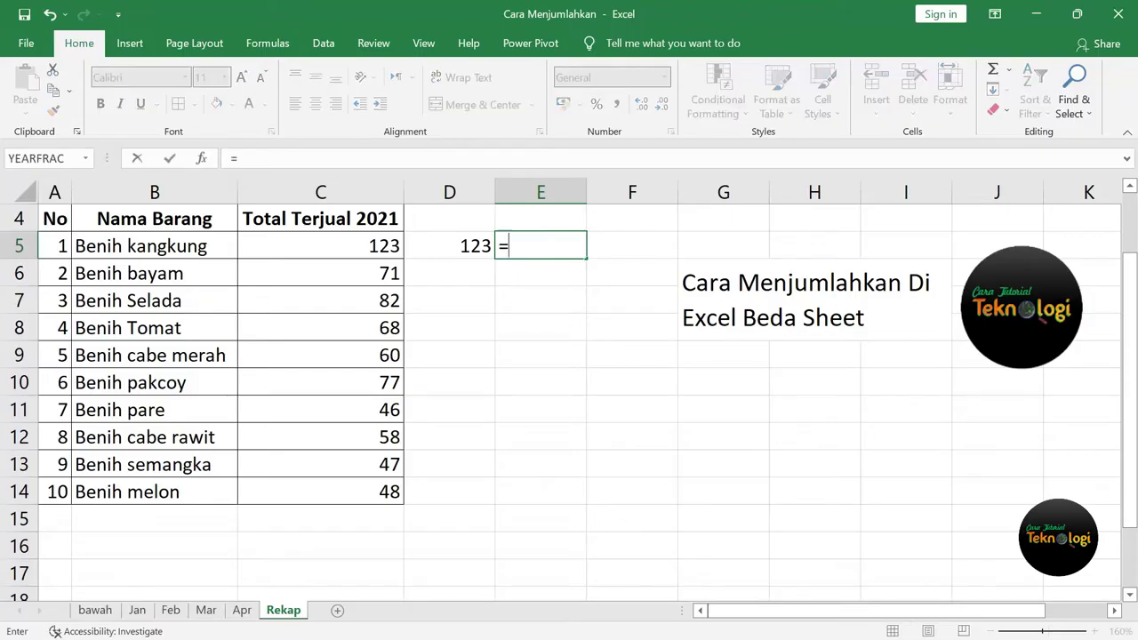
pyautogui.write('sum')
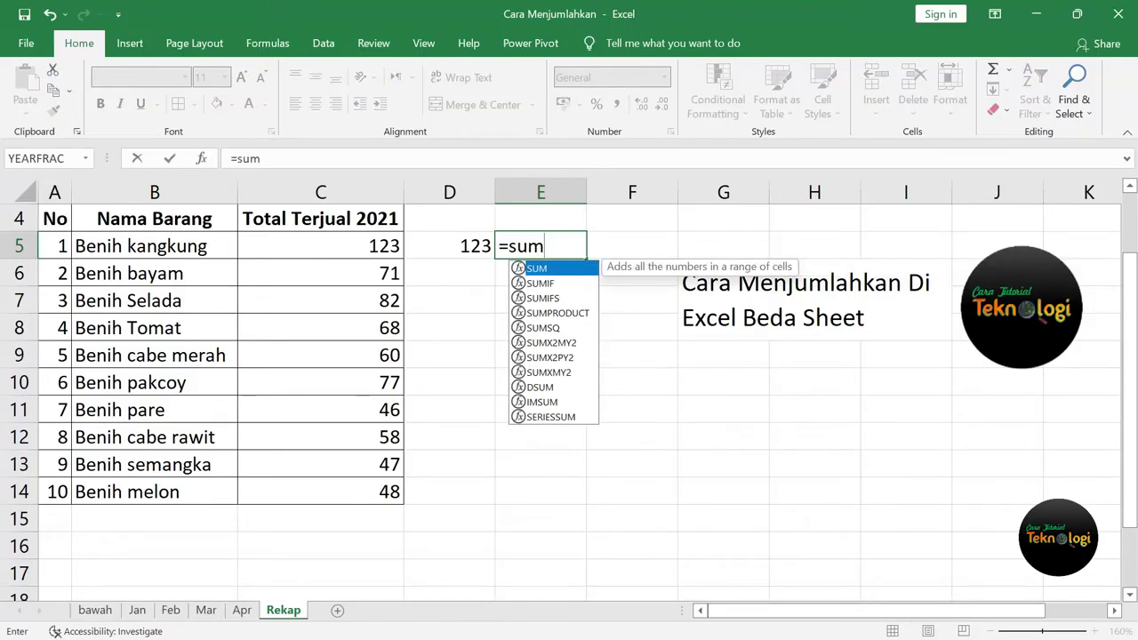
pyautogui.write('(j')
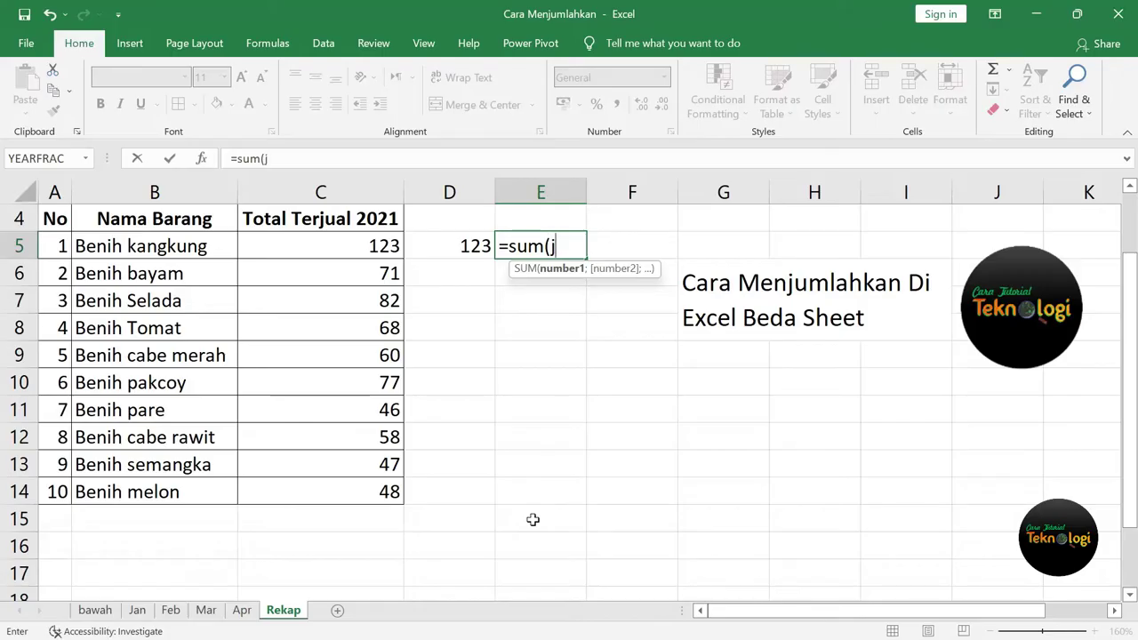
pyautogui.write('an:')
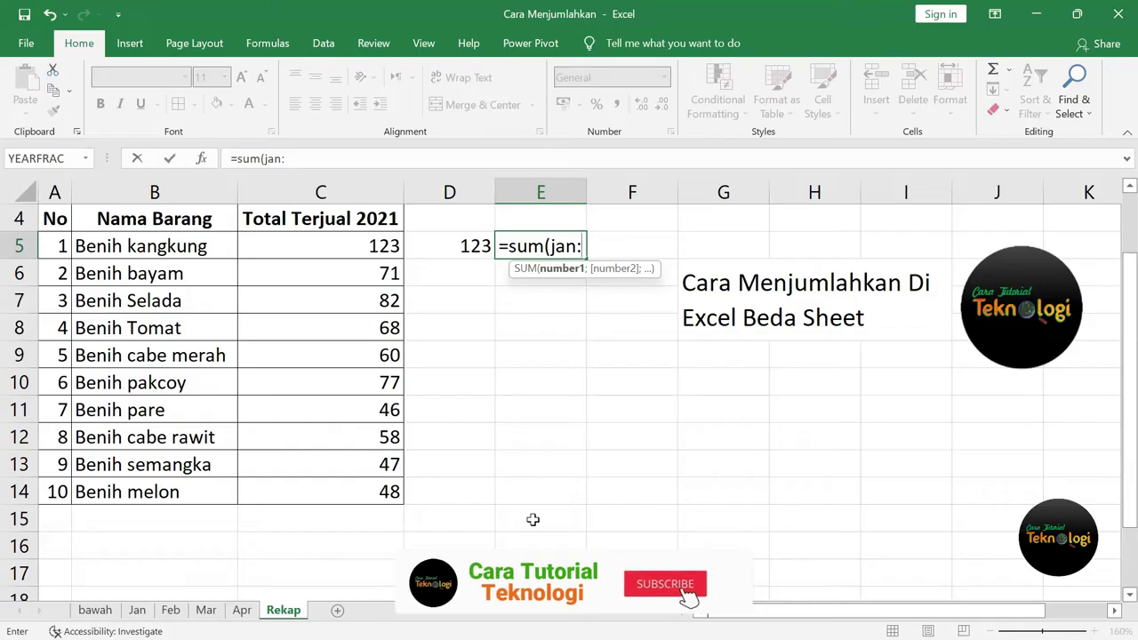
pyautogui.write('apr')
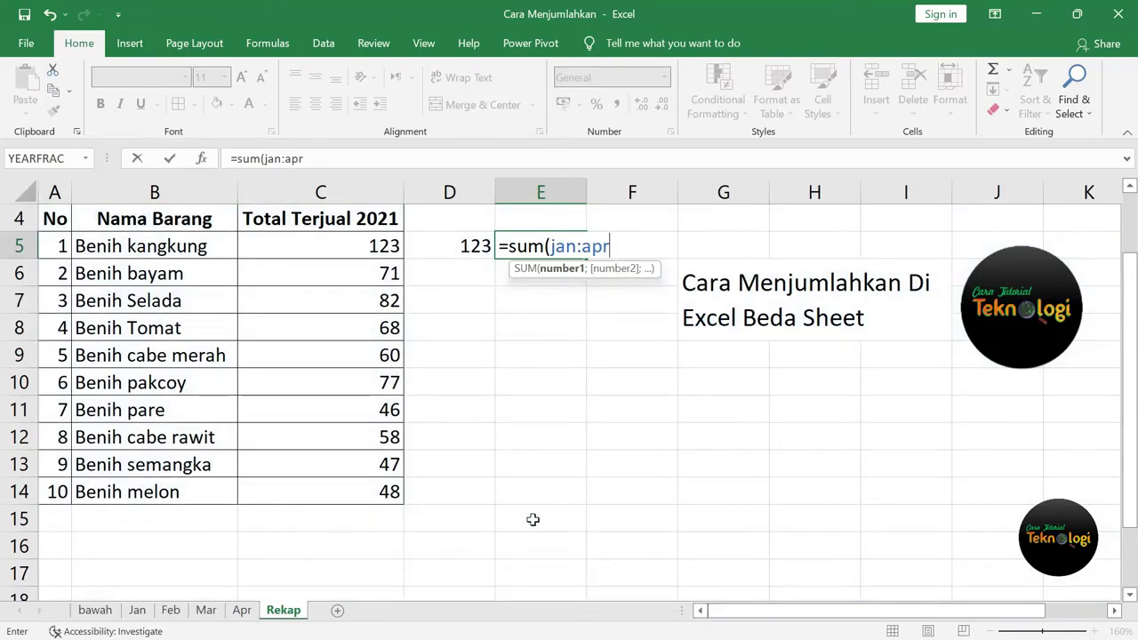
pyautogui.write('!')
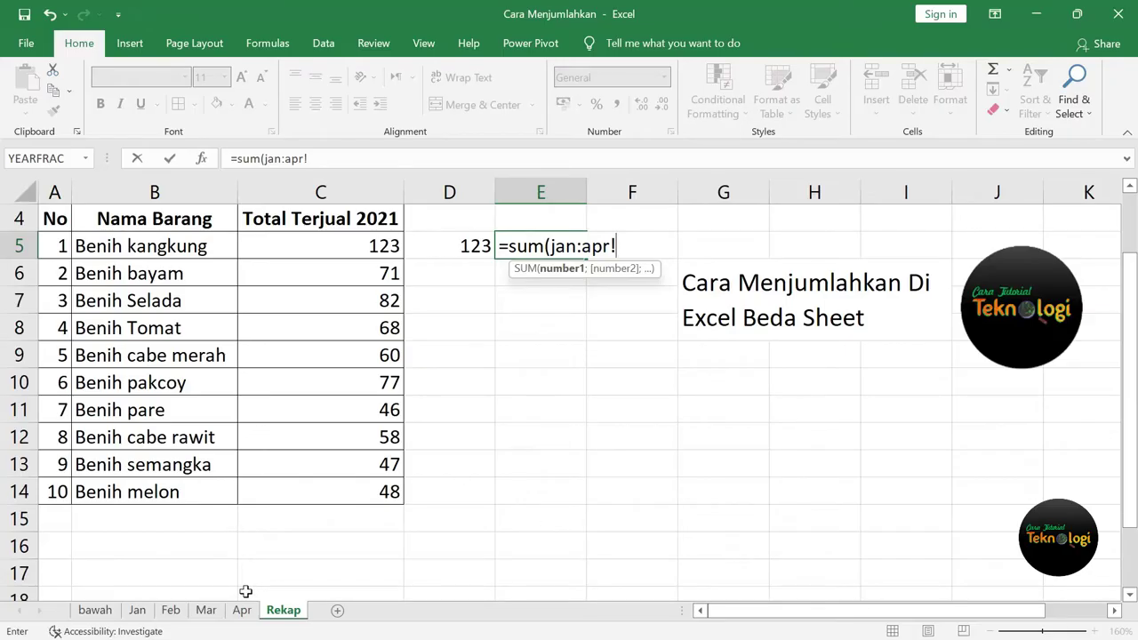
pyautogui.click(242, 612)
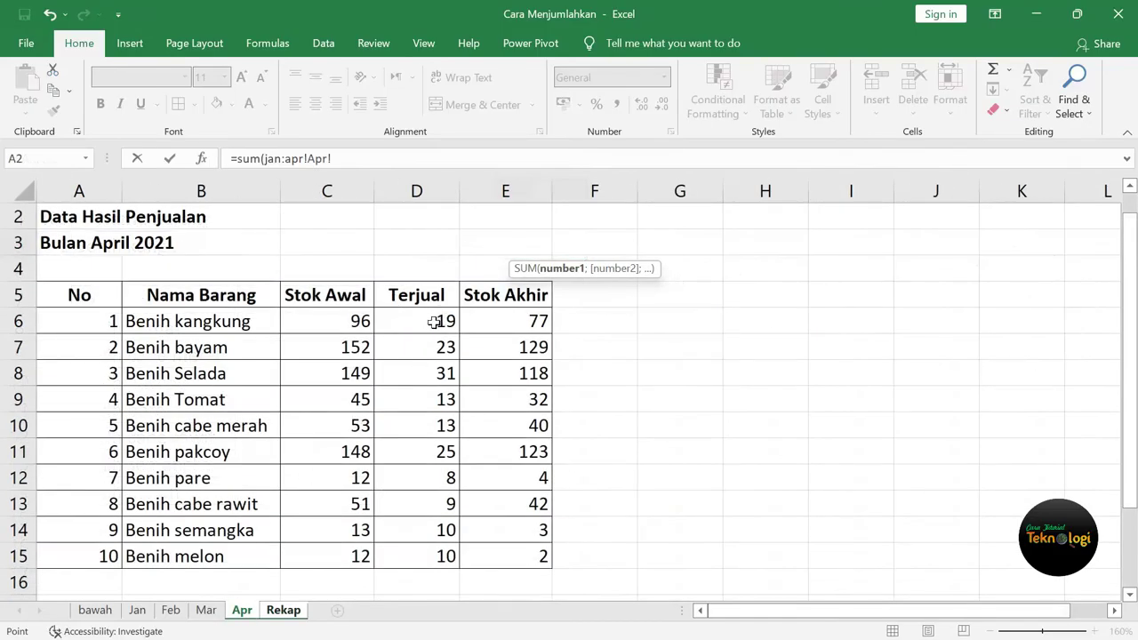
pyautogui.click(207, 612)
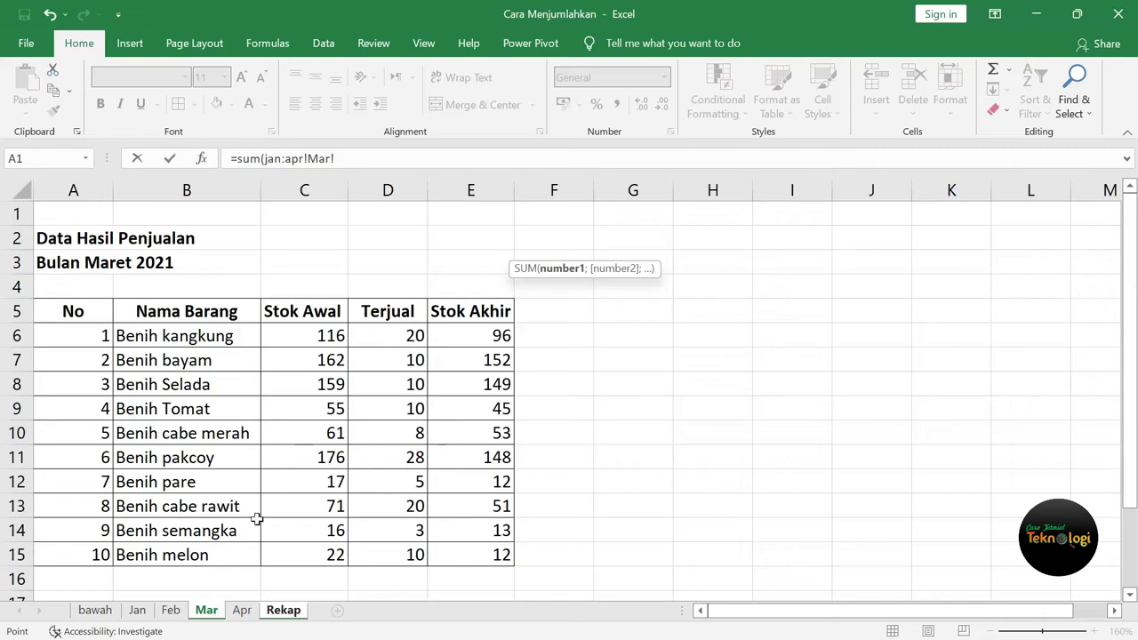
pyautogui.click(171, 612)
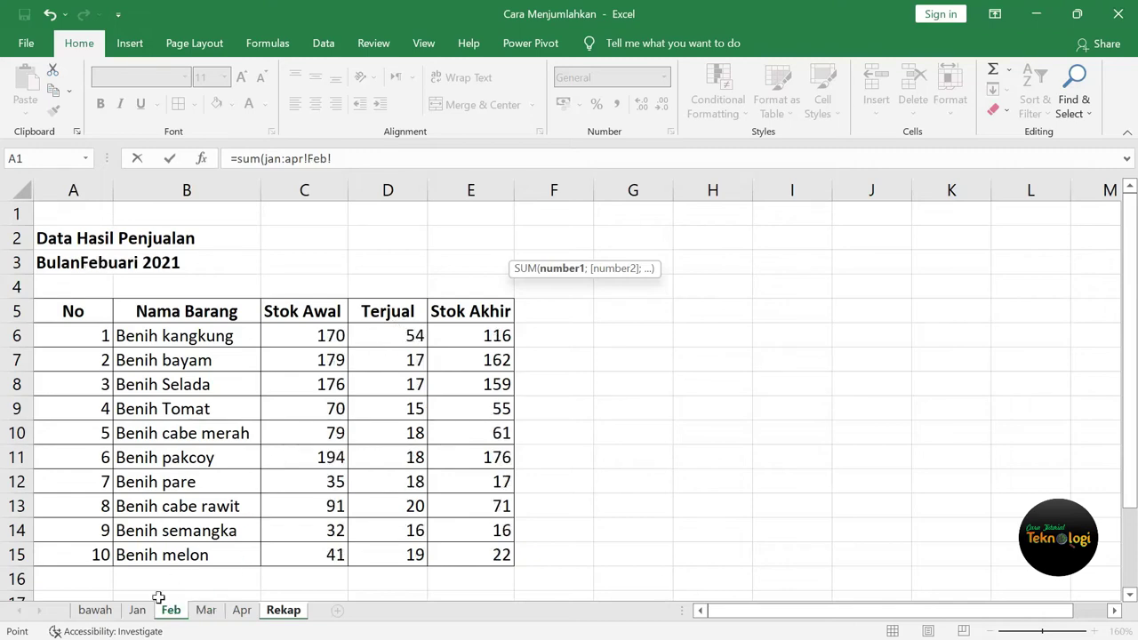
pyautogui.click(138, 611)
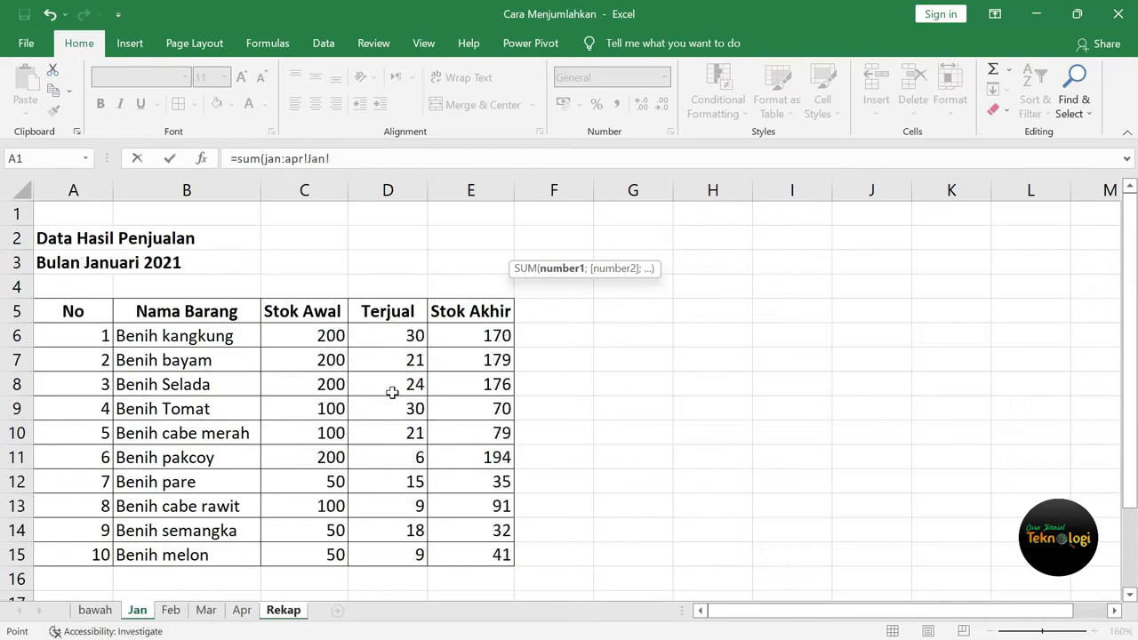
pyautogui.click(291, 614)
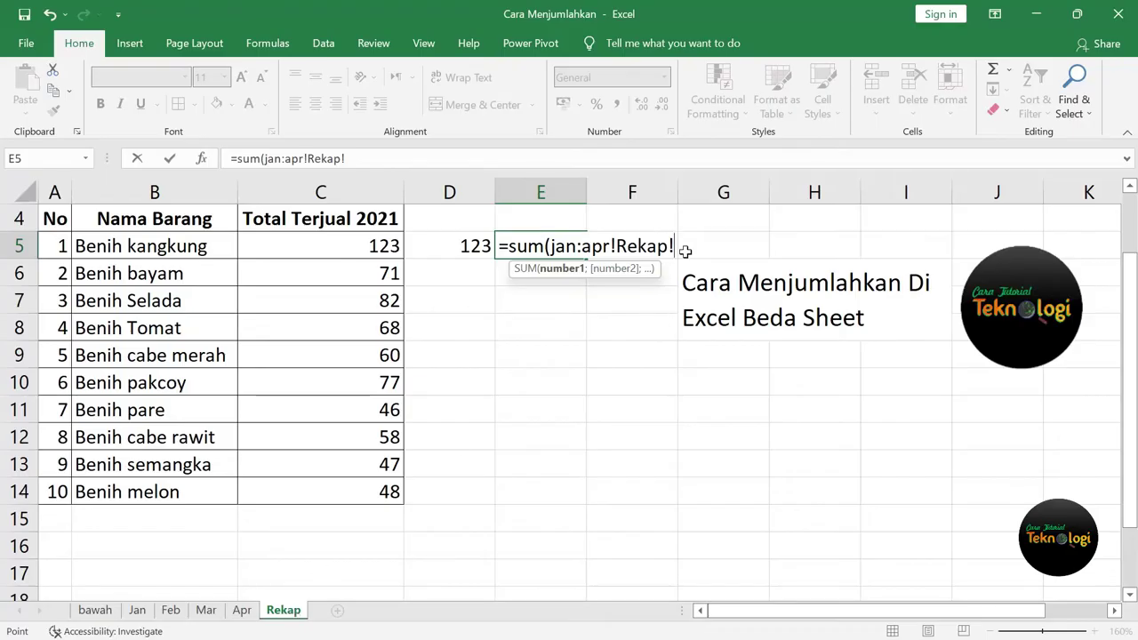
# Step: Remove the stray Rekap reference and complete =SUM(Jan:Apr!D6), giving 123
pyautogui.press('BackSpace')
pyautogui.press('BackSpace')
pyautogui.press('BackSpace')
pyautogui.press('BackSpace')
pyautogui.press('BackSpace')
pyautogui.press('BackSpace')
pyautogui.press('BackSpace')
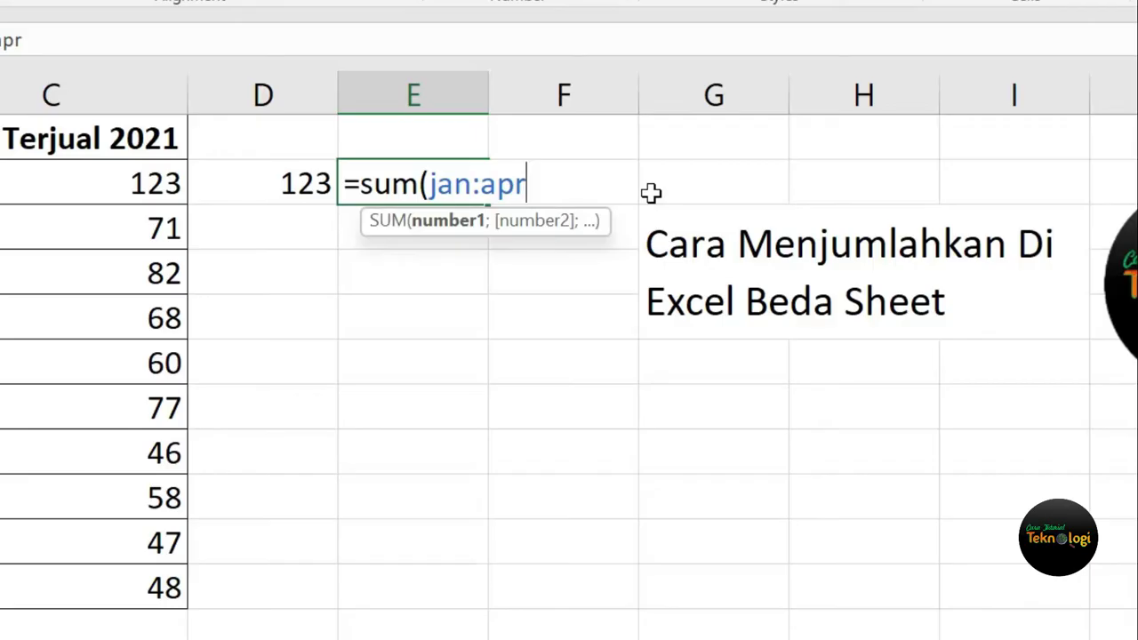
pyautogui.write('!')
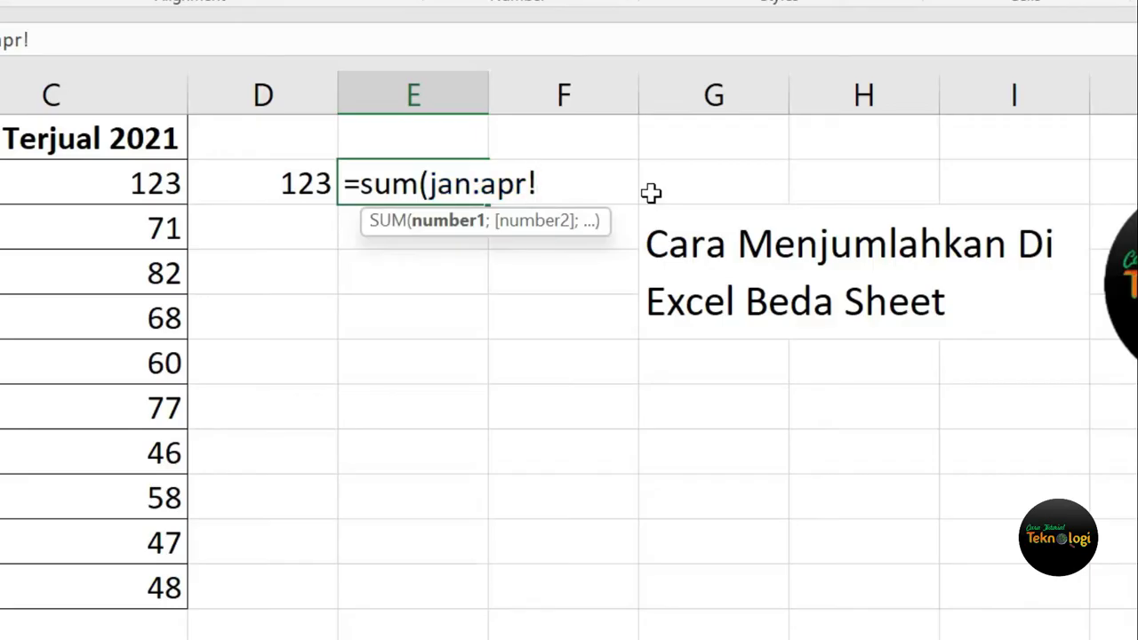
pyautogui.write('d6')
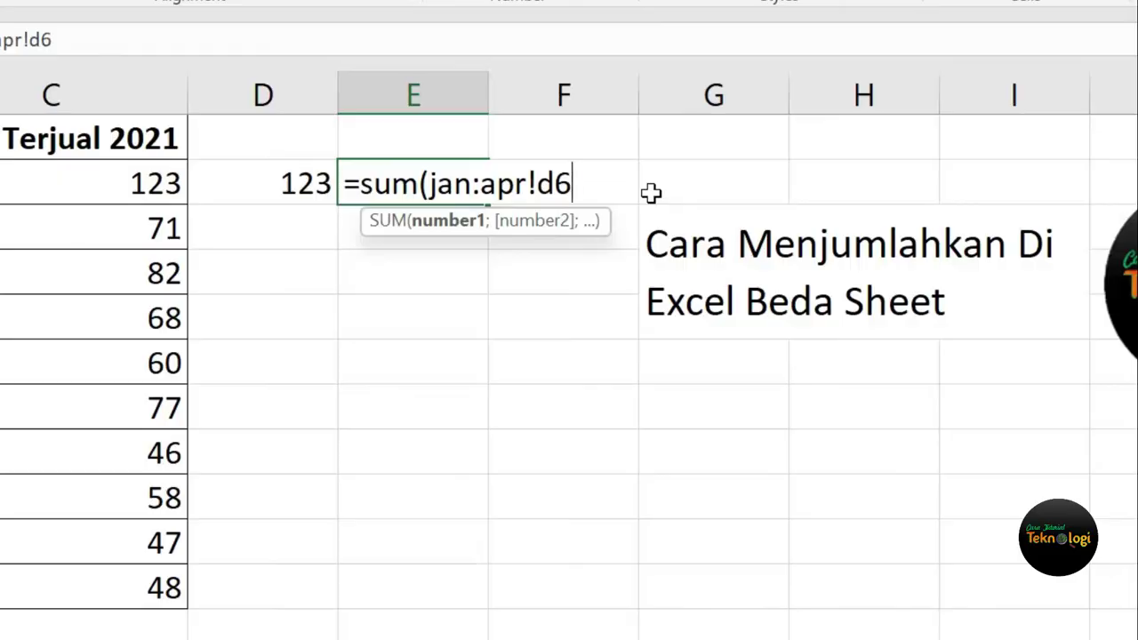
pyautogui.write(')')
pyautogui.press('Return')
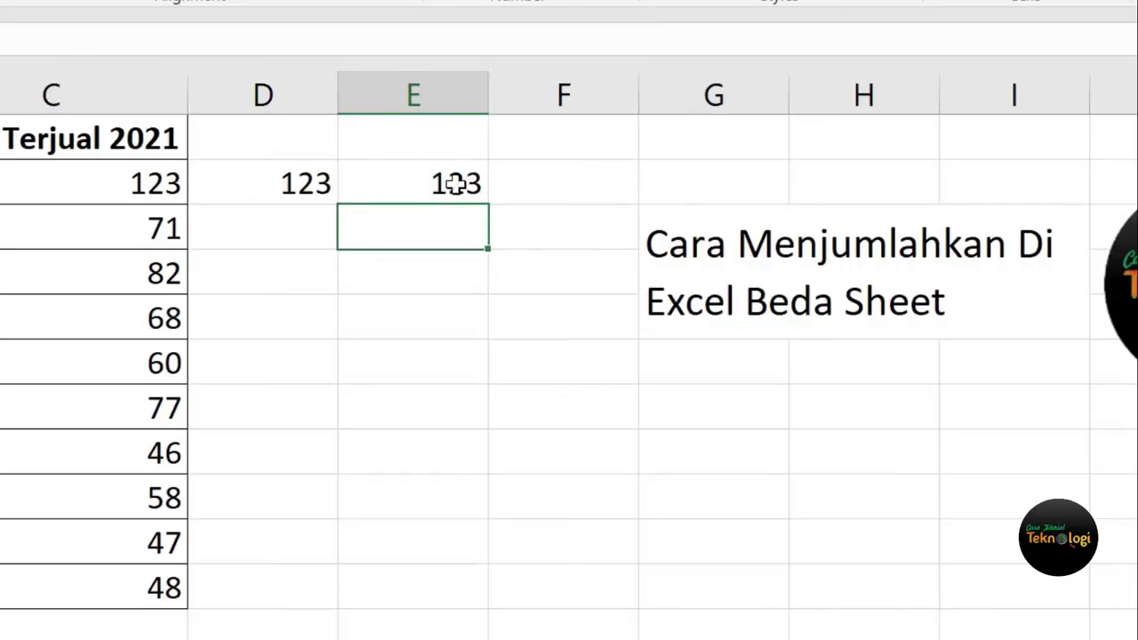
pyautogui.click(442, 183)
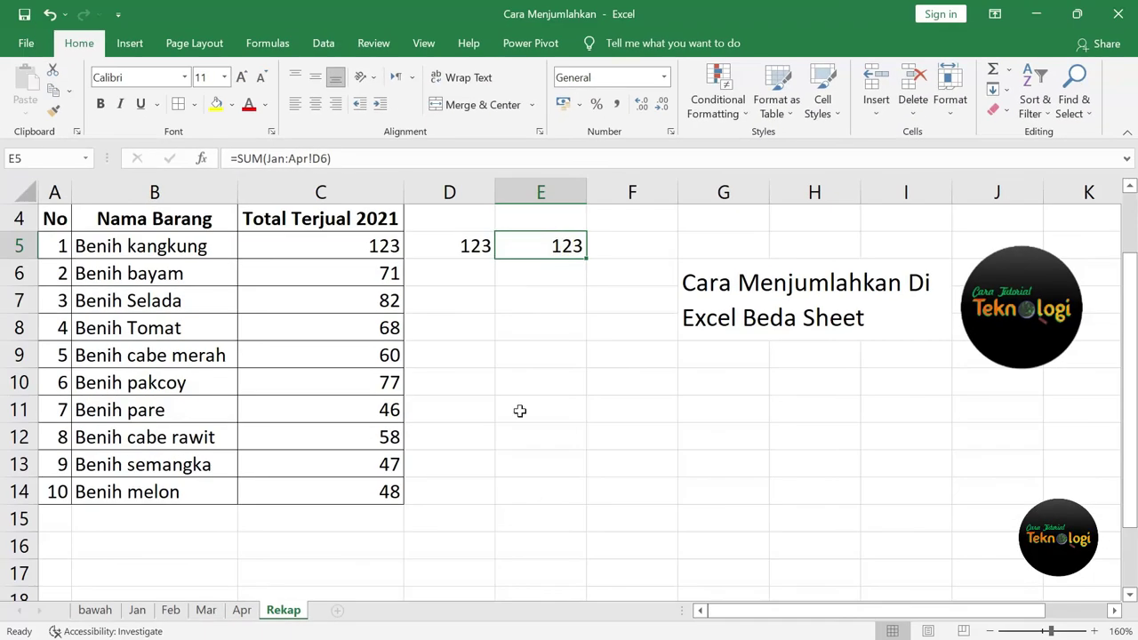
# Step: Fill D5's multi-sheet SUM down to D14 and E5's 3D SUM down to E14
pyautogui.click(475, 248)
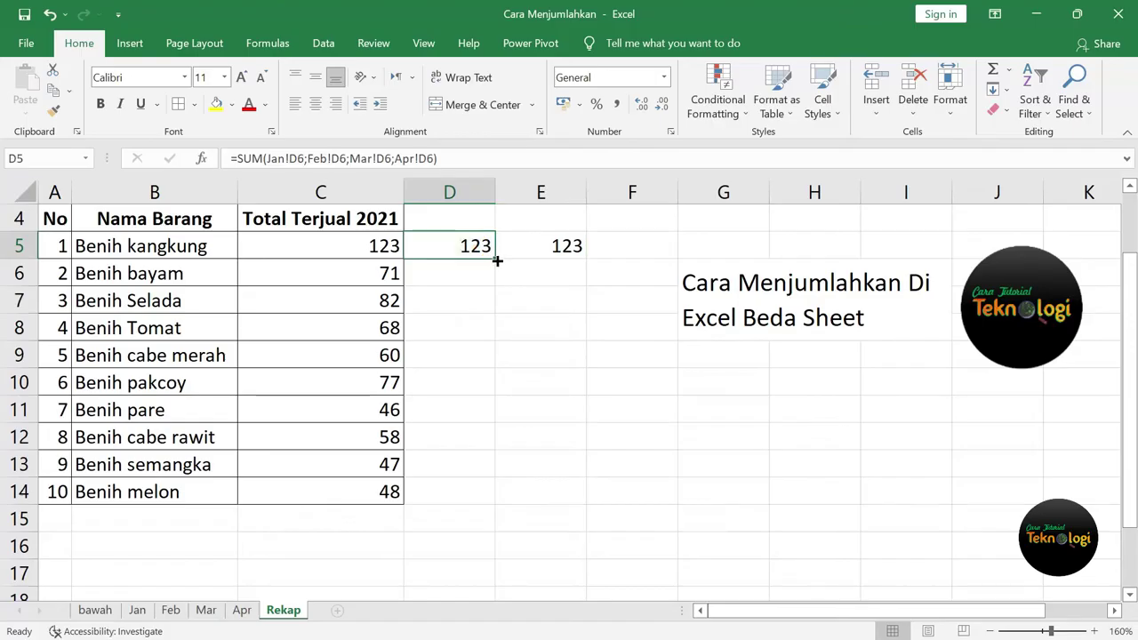
pyautogui.moveTo(497, 261); pyautogui.dragTo(485, 505)
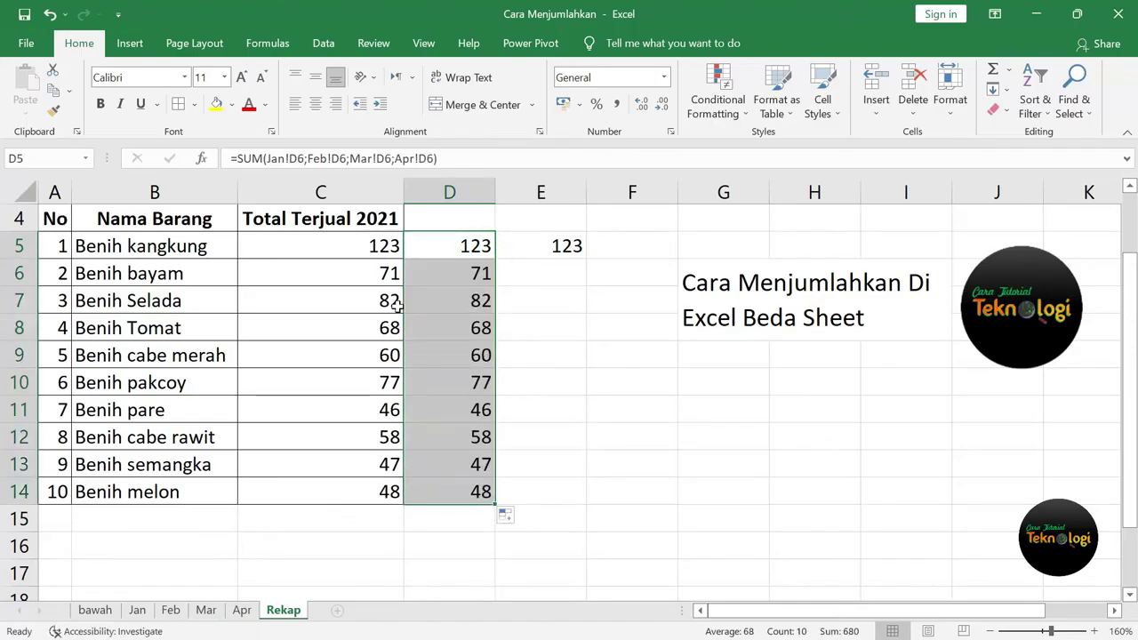
pyautogui.click(450, 277)
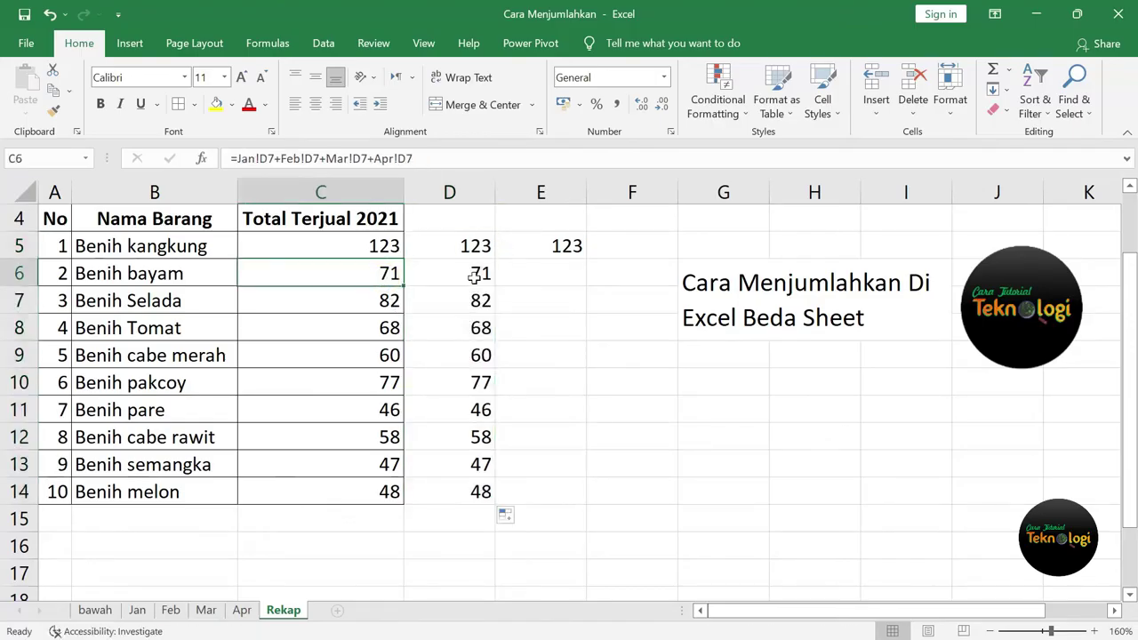
pyautogui.click(562, 248)
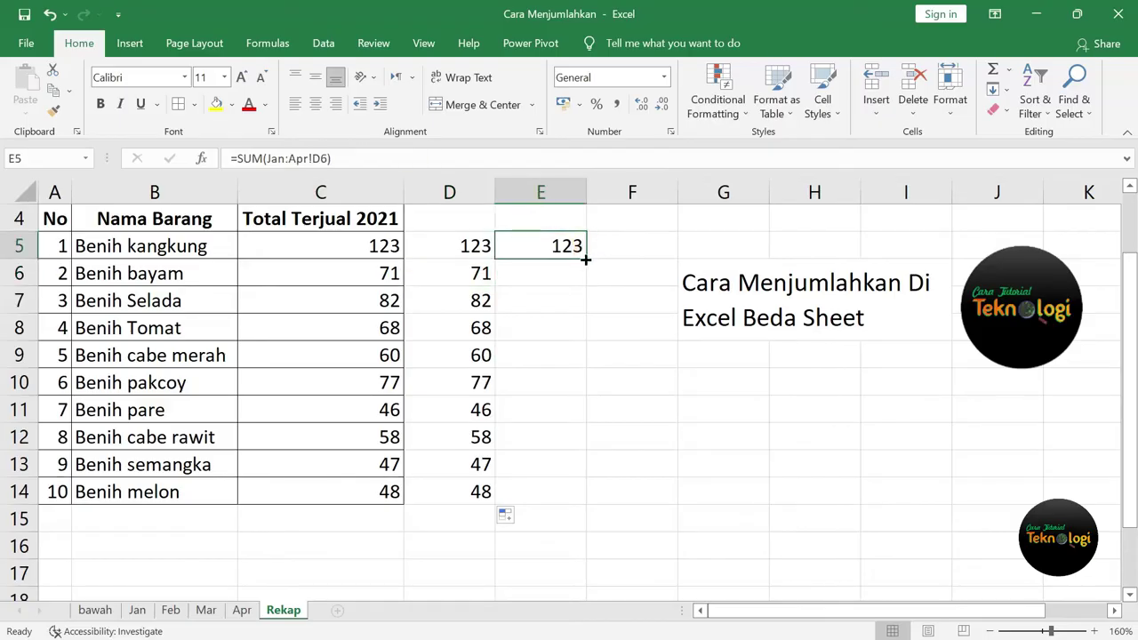
pyautogui.moveTo(586, 259); pyautogui.dragTo(584, 505)
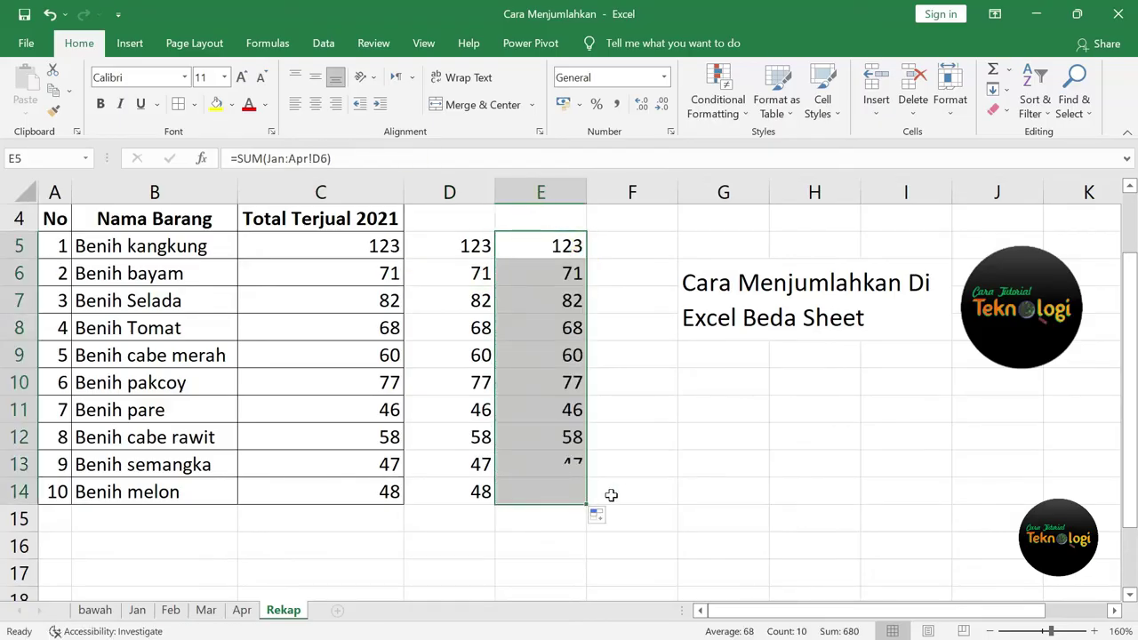
pyautogui.click(659, 484)
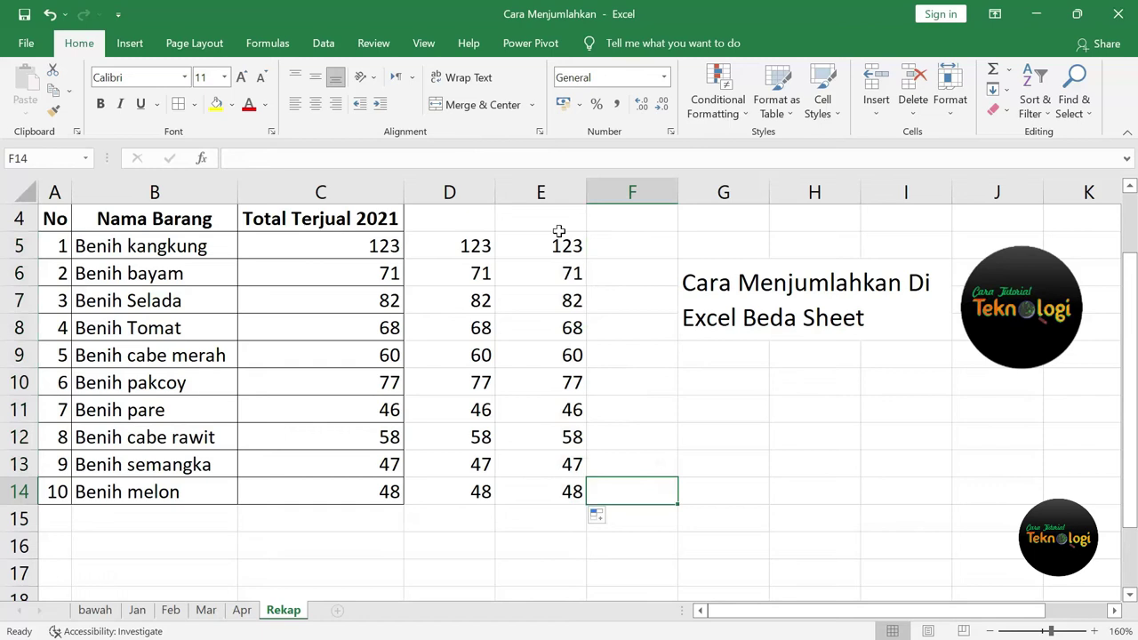
pyautogui.click(379, 250)
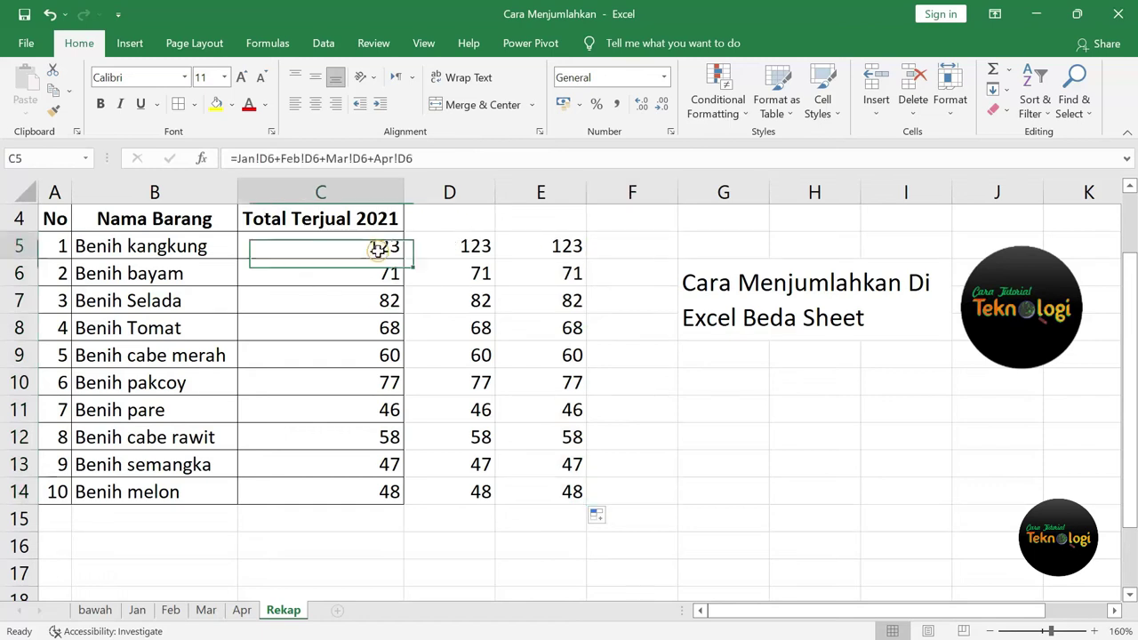
pyautogui.click(461, 244)
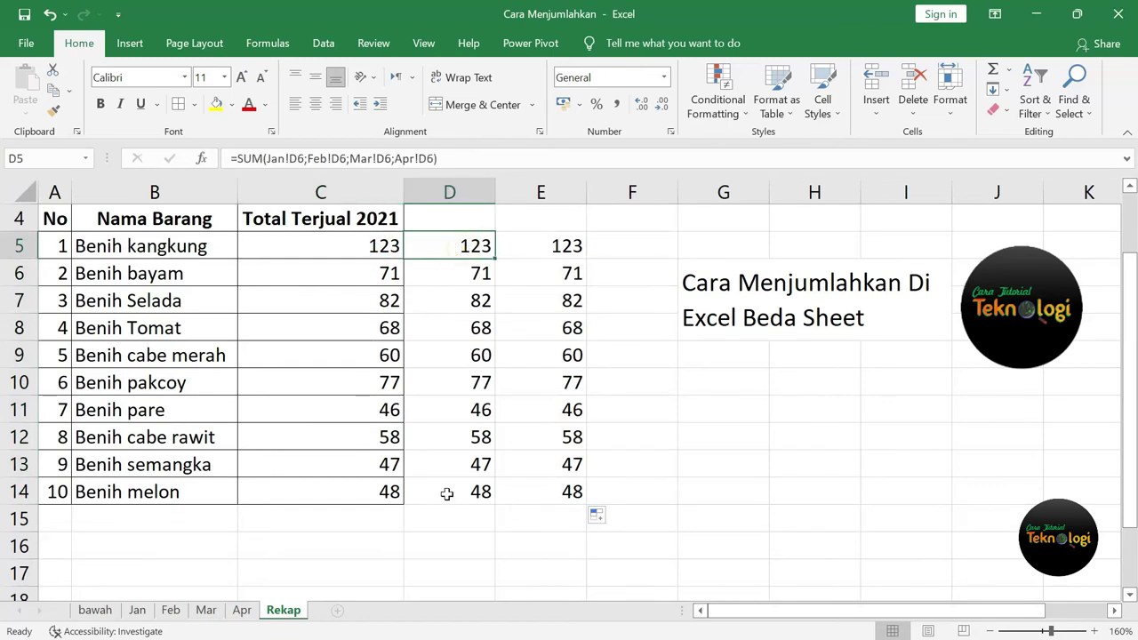
pyautogui.click(557, 240)
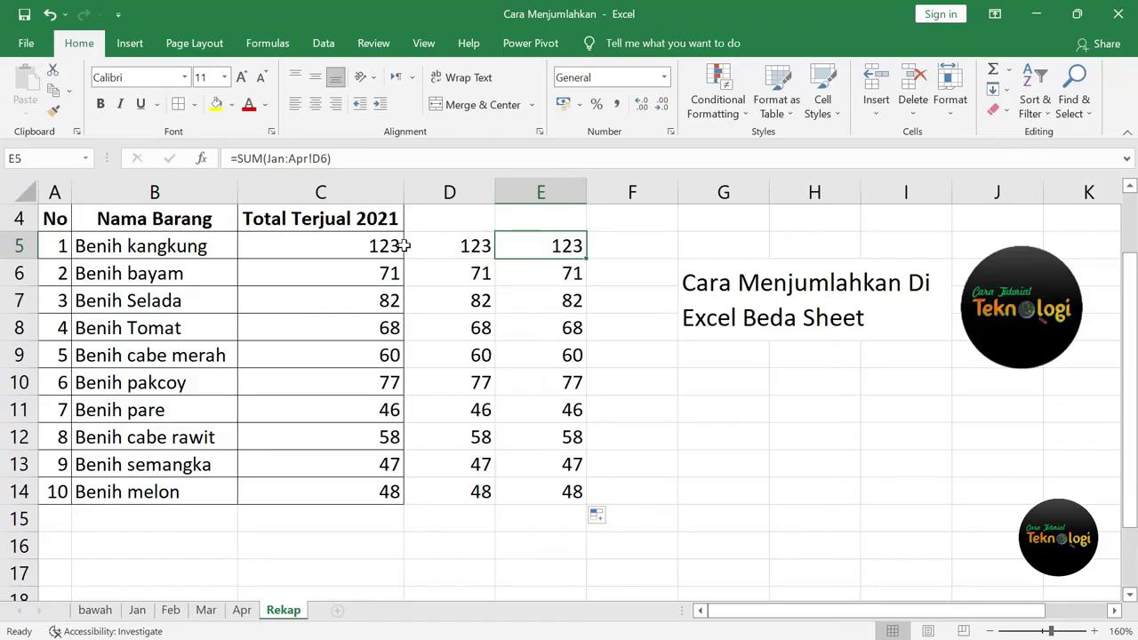
pyautogui.click(138, 611)
pyautogui.click(171, 614)
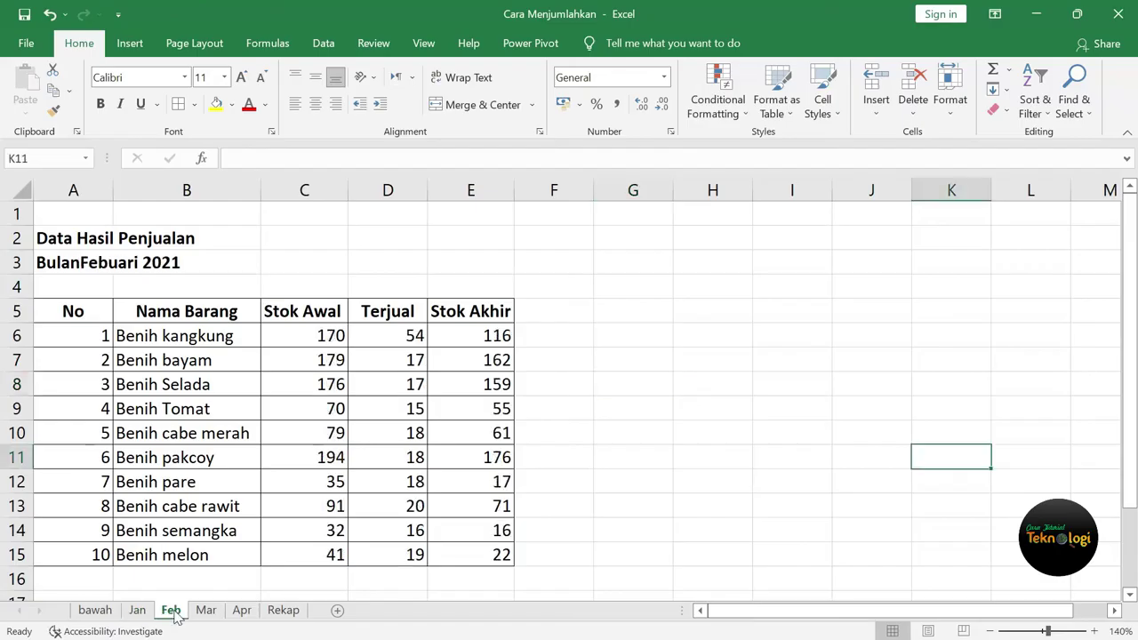
pyautogui.click(204, 612)
pyautogui.click(243, 613)
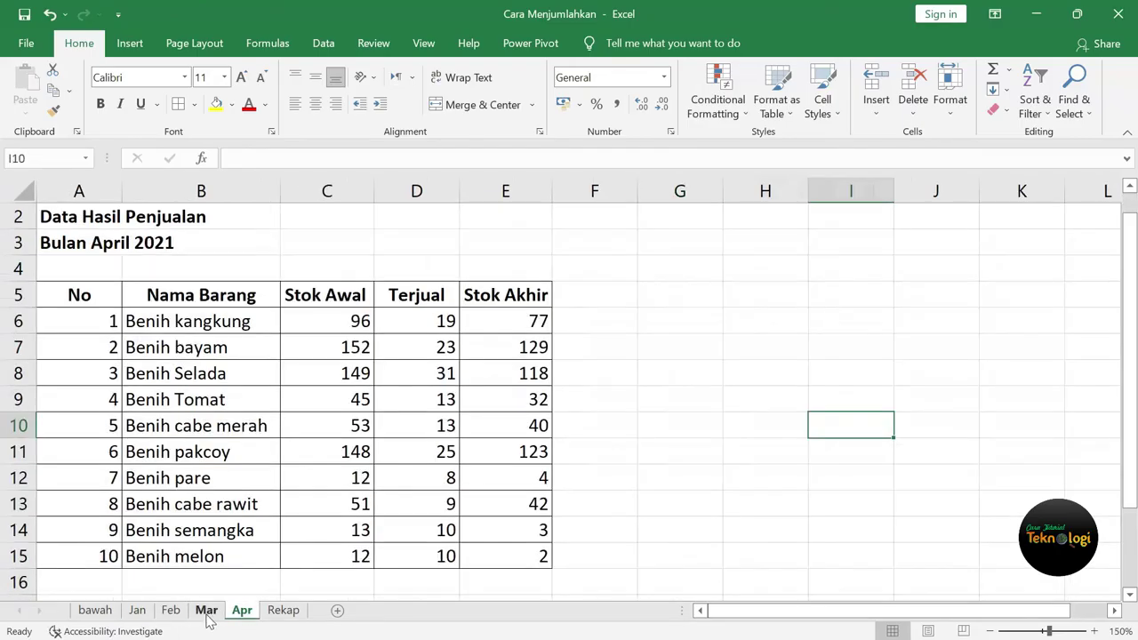
pyautogui.click(205, 613)
pyautogui.click(171, 614)
pyautogui.click(140, 613)
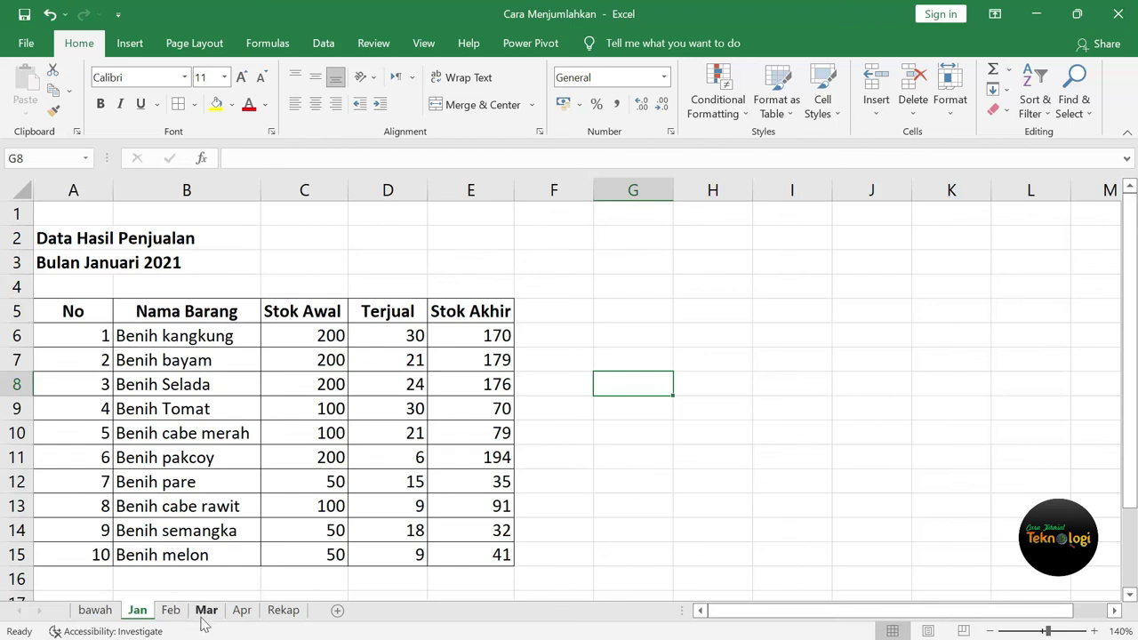
pyautogui.click(283, 611)
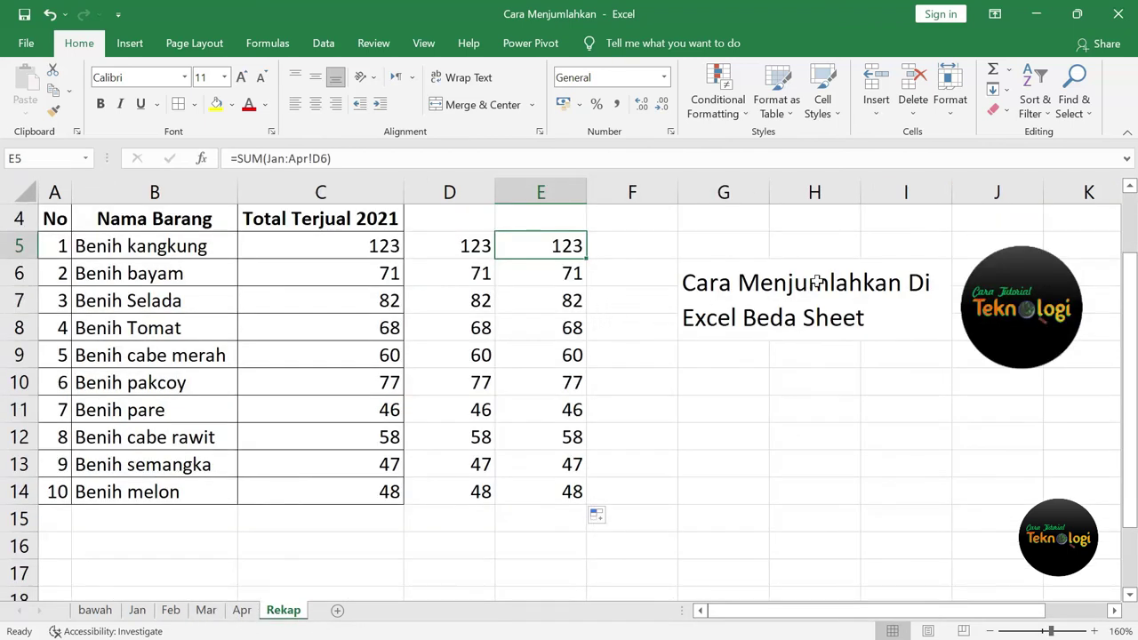